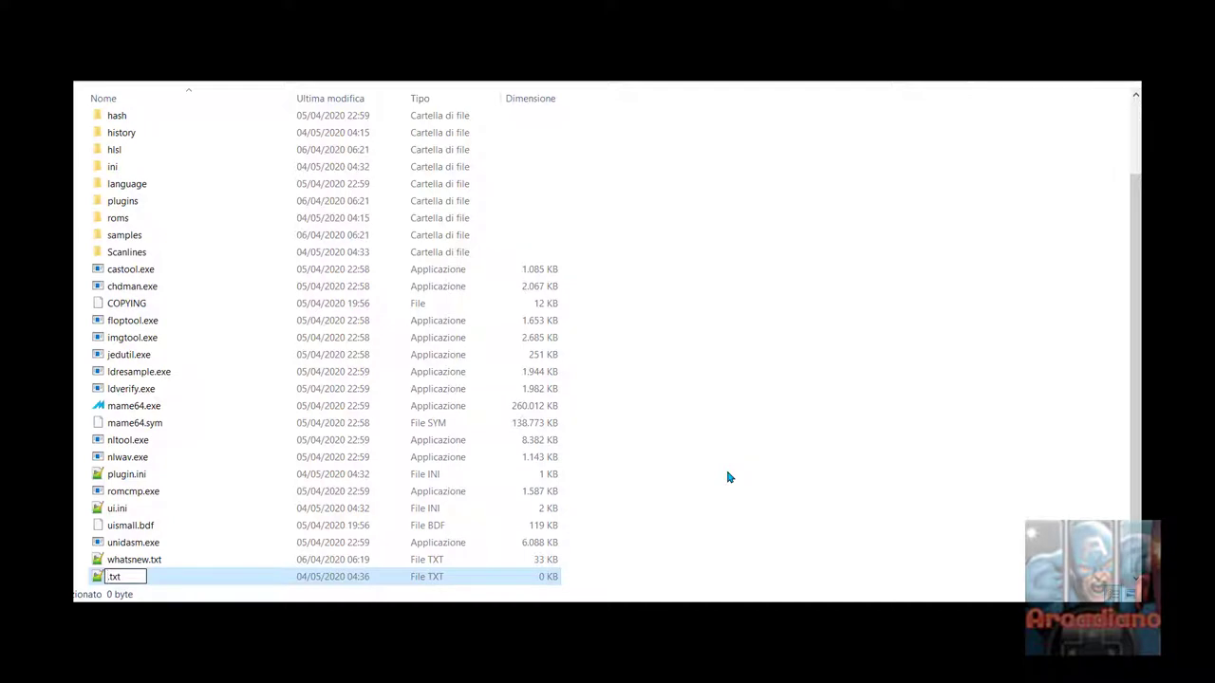
Name the new text file in the mame-cavie folder AR.txt and open it in Notepad++.
type("AR")
key("Return")
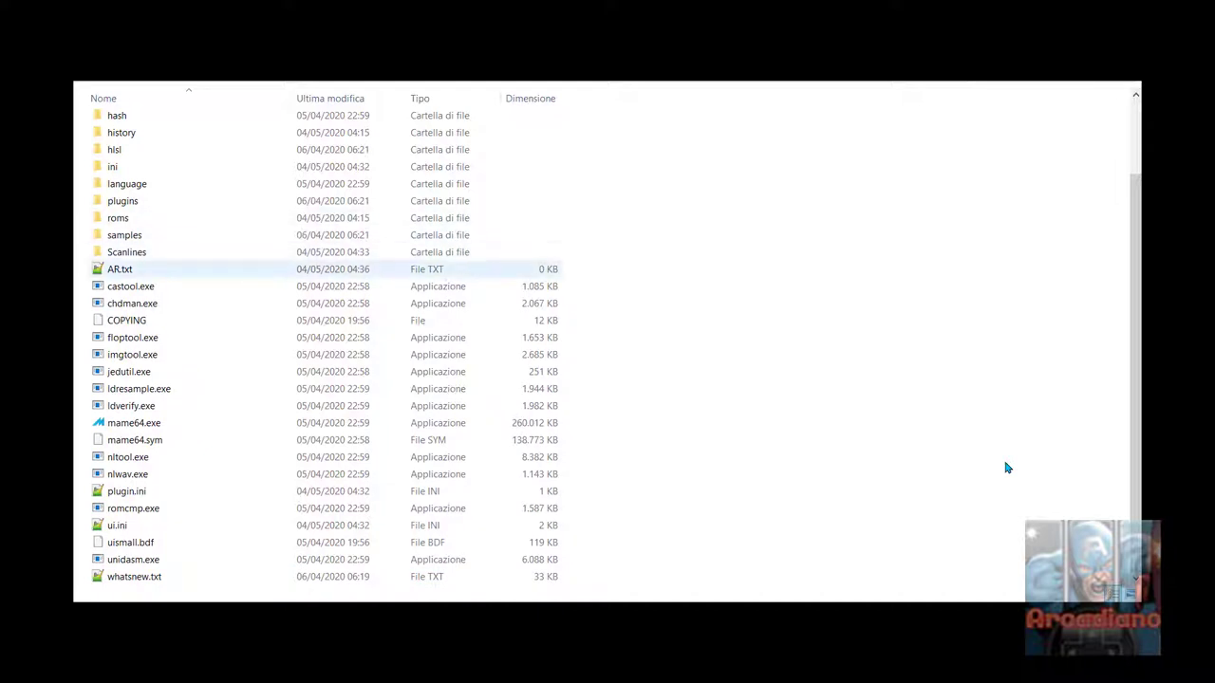
left_click(125, 272)
double_click(129, 274)
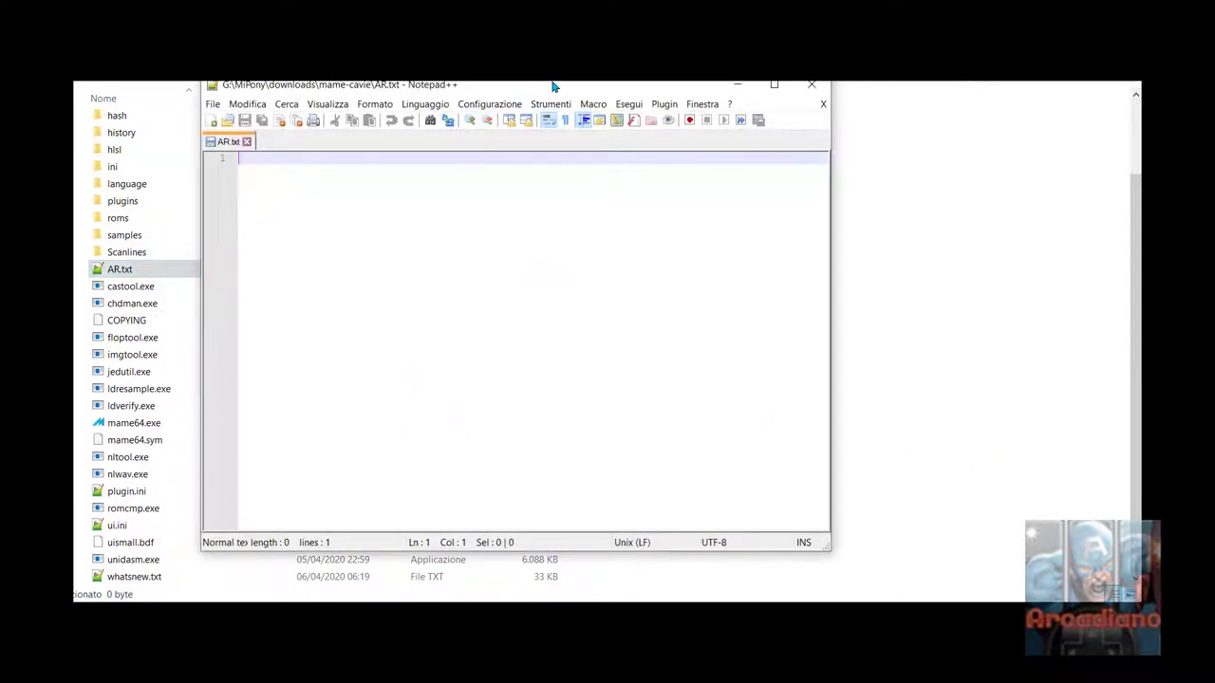
left_click_drag(550, 86, 640, 133)
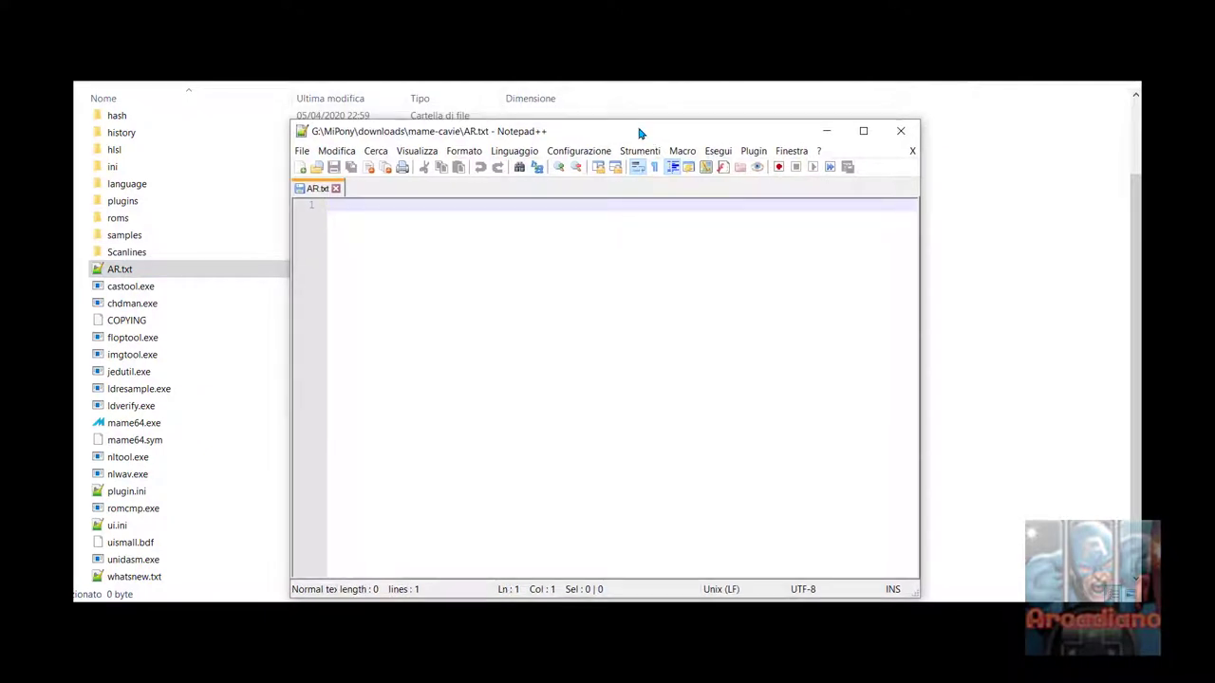
Write the command line "mame64.exe -cc" in the empty AR.txt file.
type("ma")
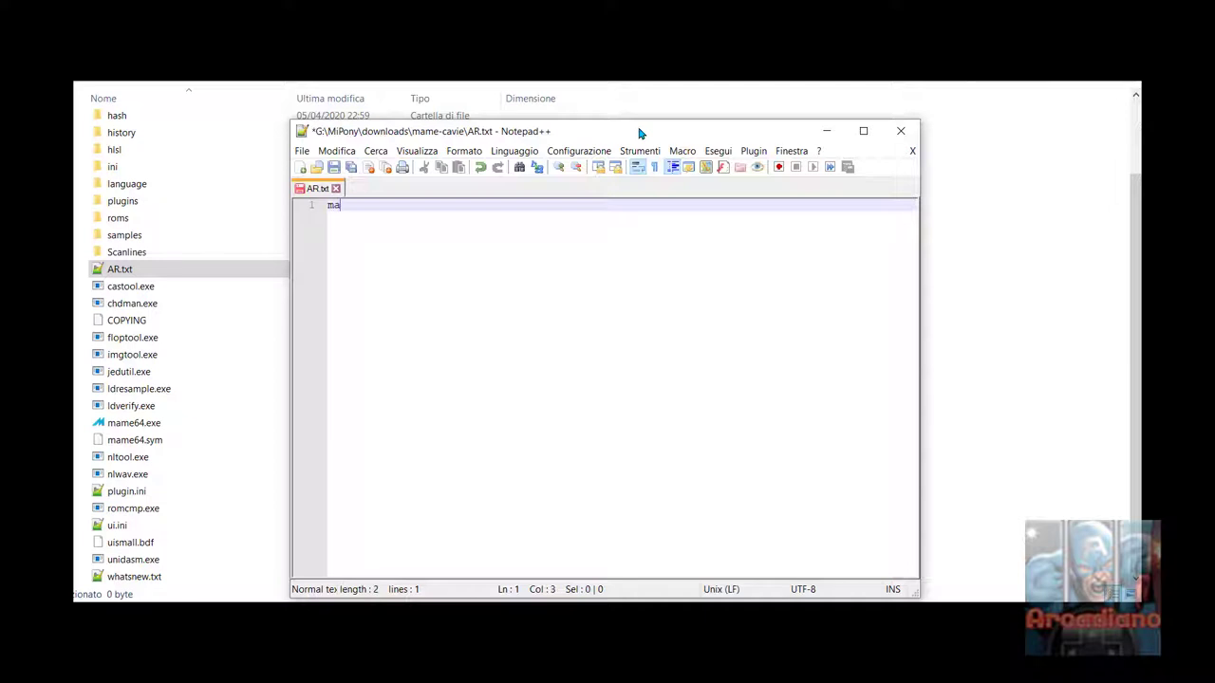
type("me64.exe ")
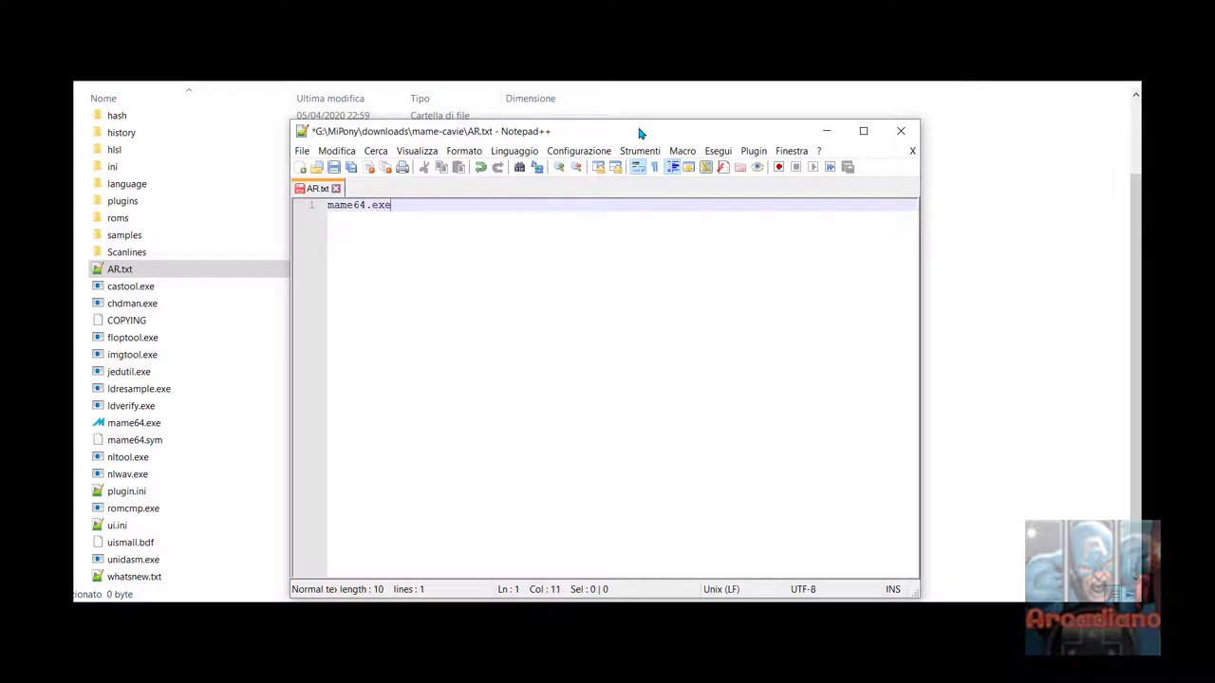
type("-cc")
Save a copy of the file as AR.bat in the mame-cavie folder and close the editor.
left_click(301, 152)
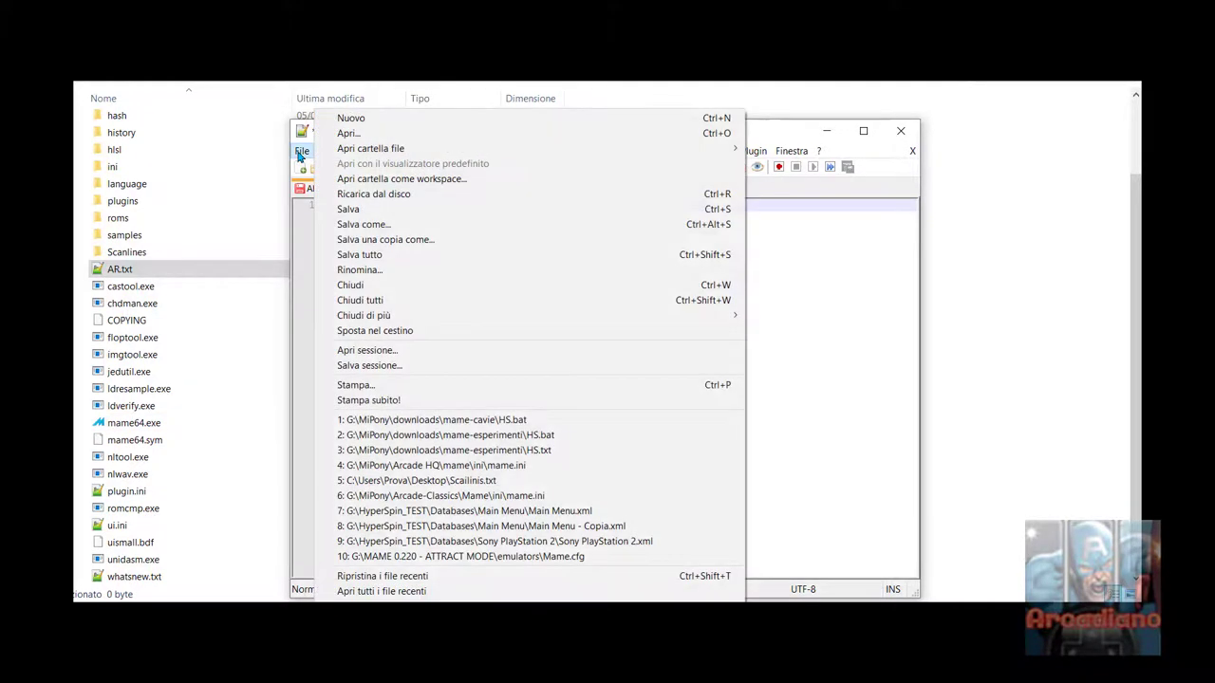
left_click(359, 226)
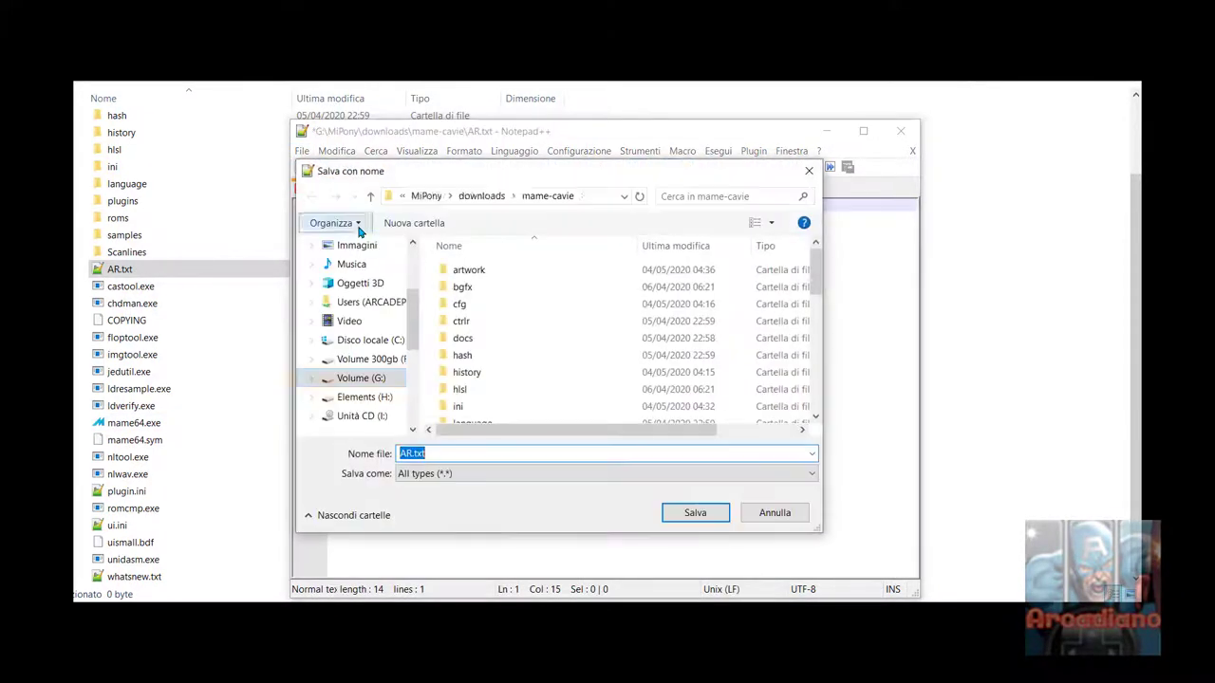
left_click(456, 453)
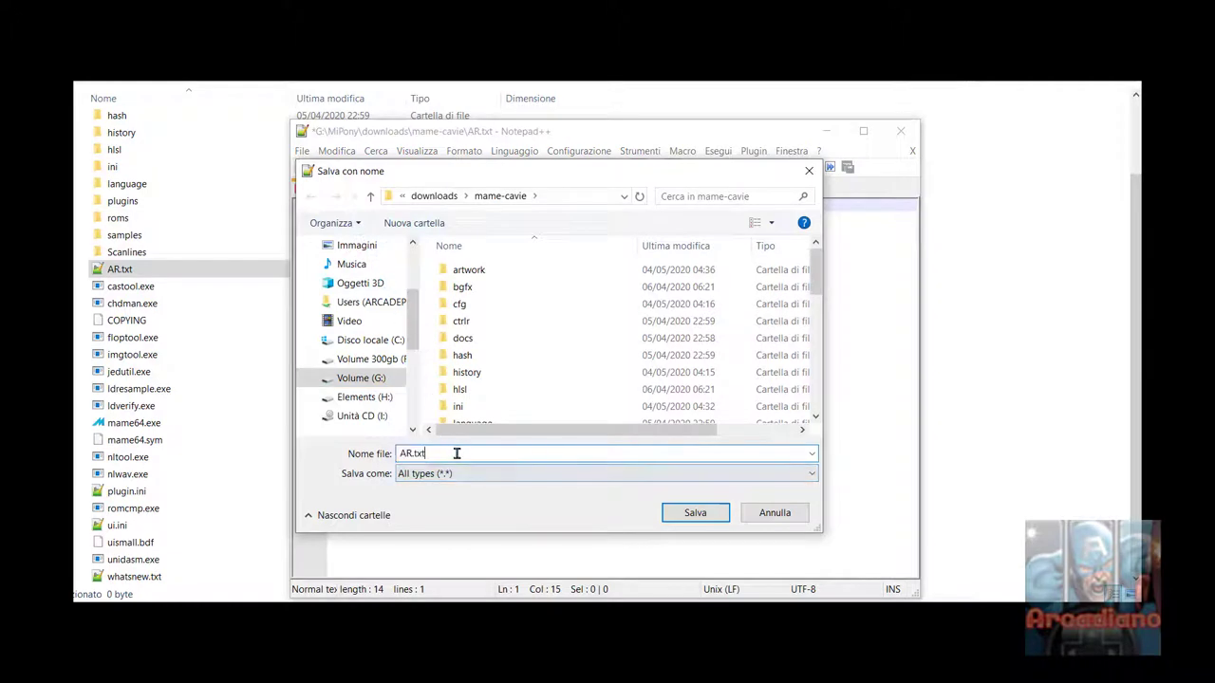
key("BackSpace")
key("BackSpace")
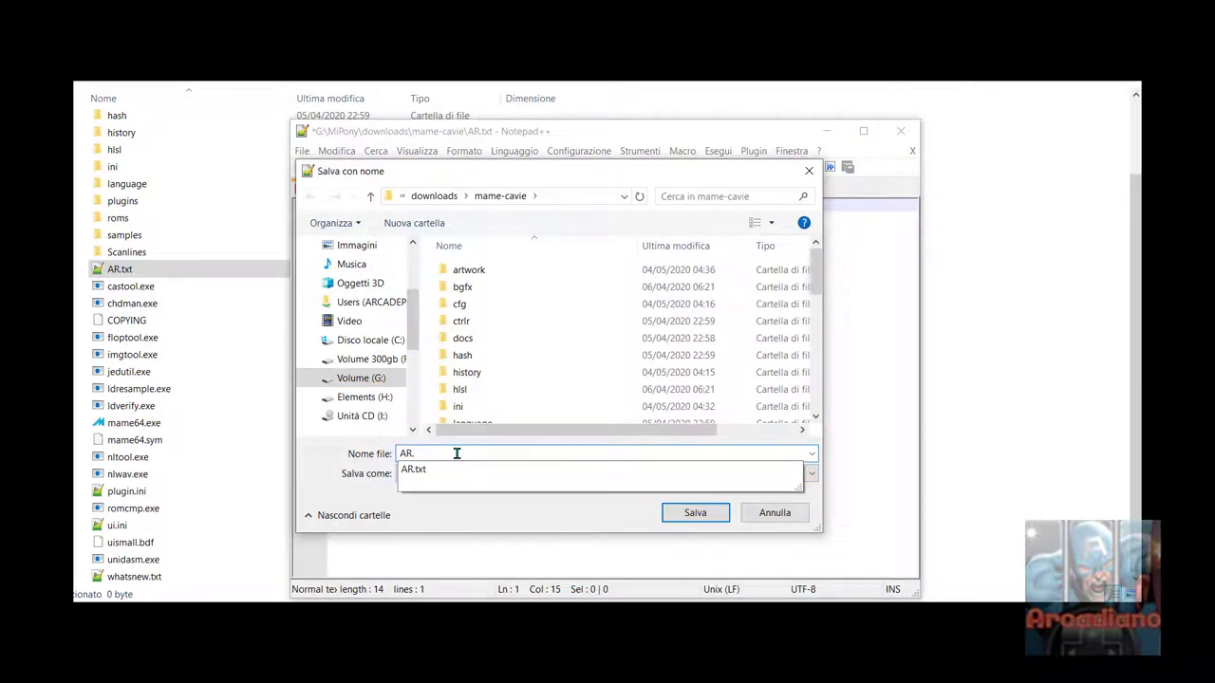
type("bat")
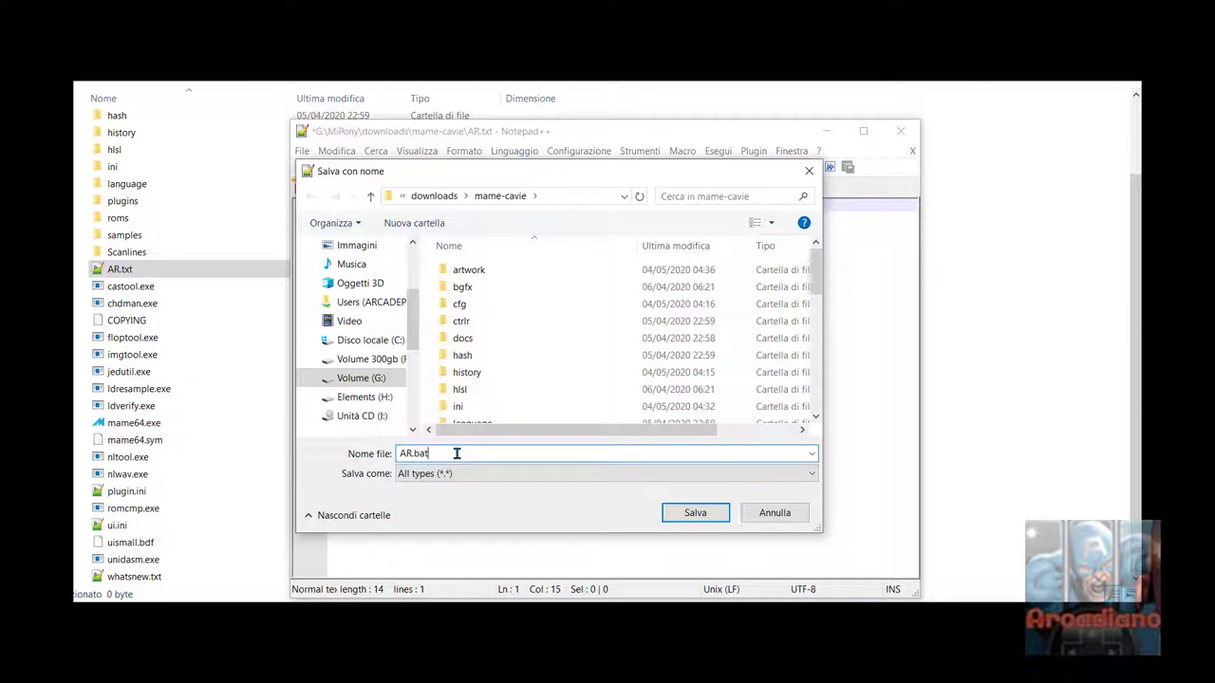
left_click(703, 518)
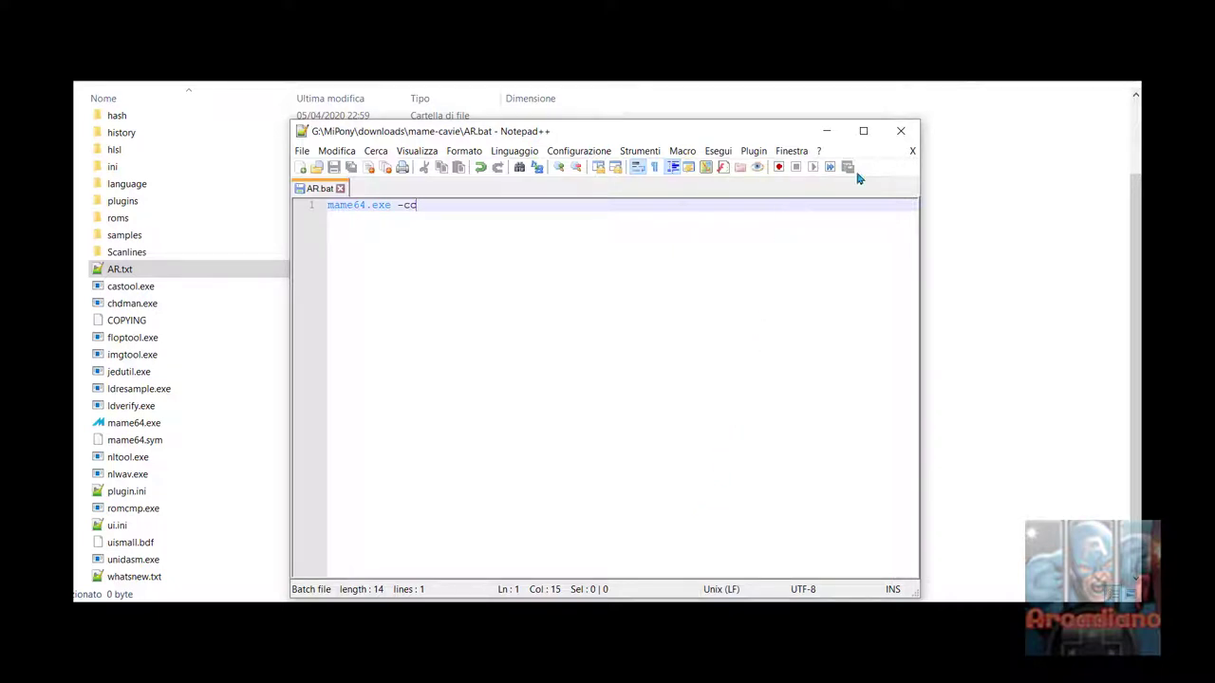
left_click(901, 131)
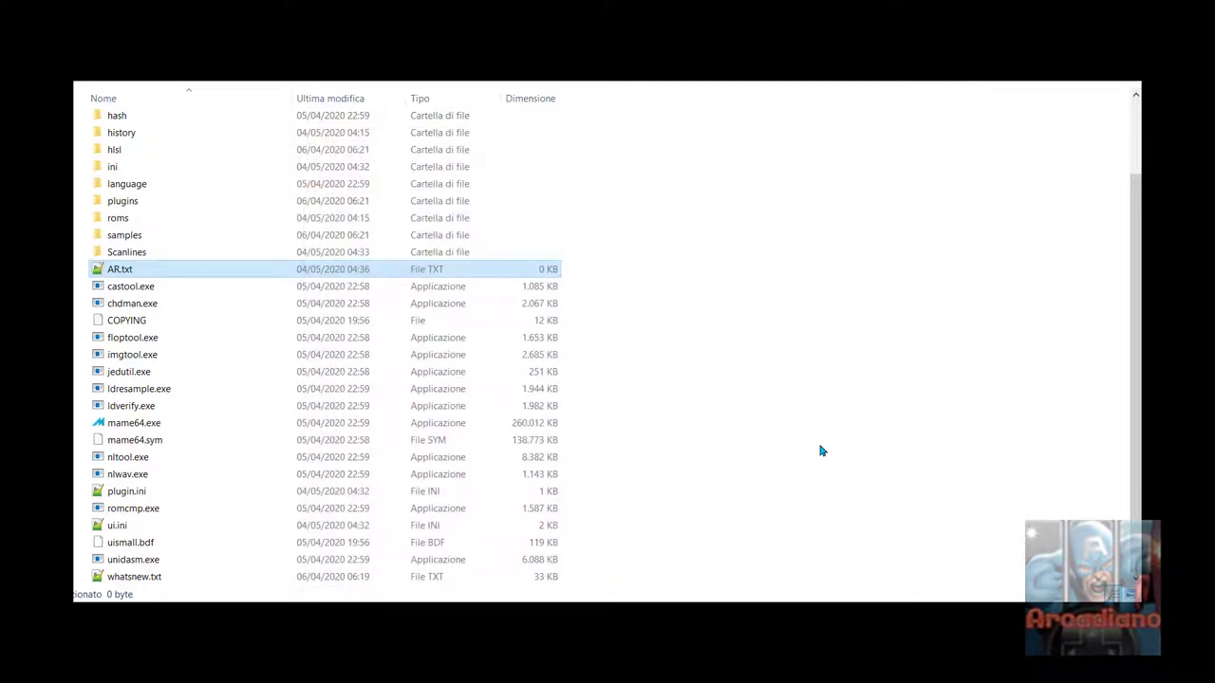
Run AR.bat from the mame-cavie folder and refresh the folder's file list.
scroll(822, 451, "up", 2)
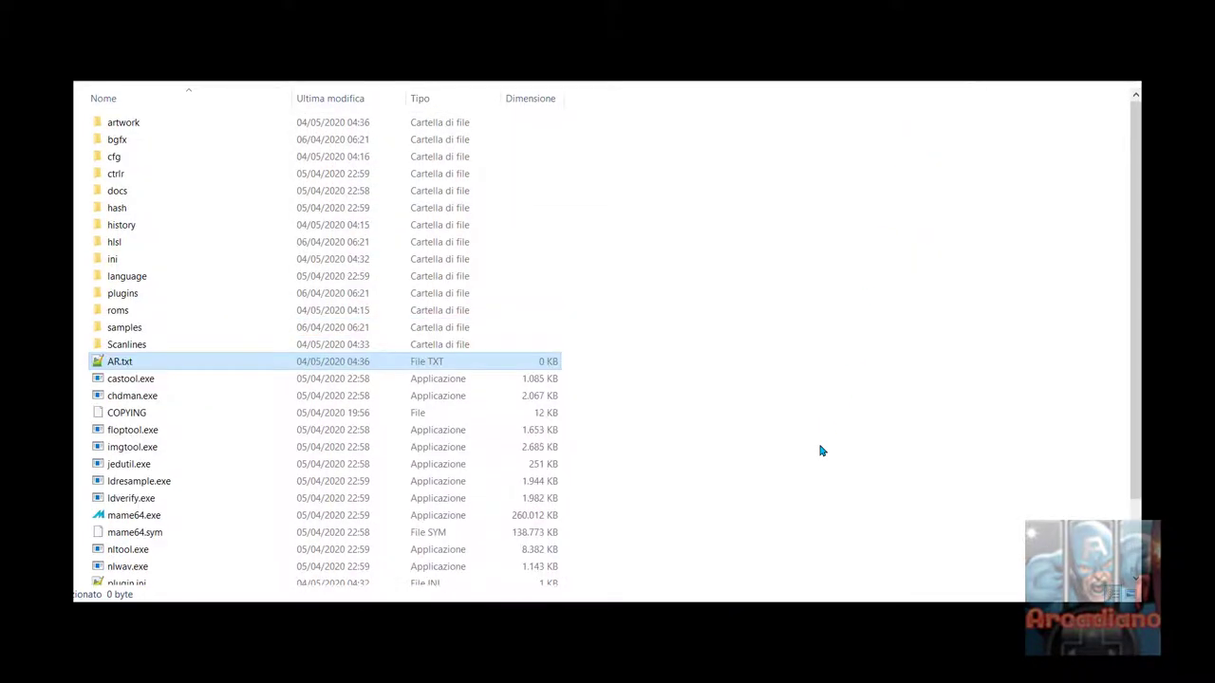
scroll(822, 451, "down", 2)
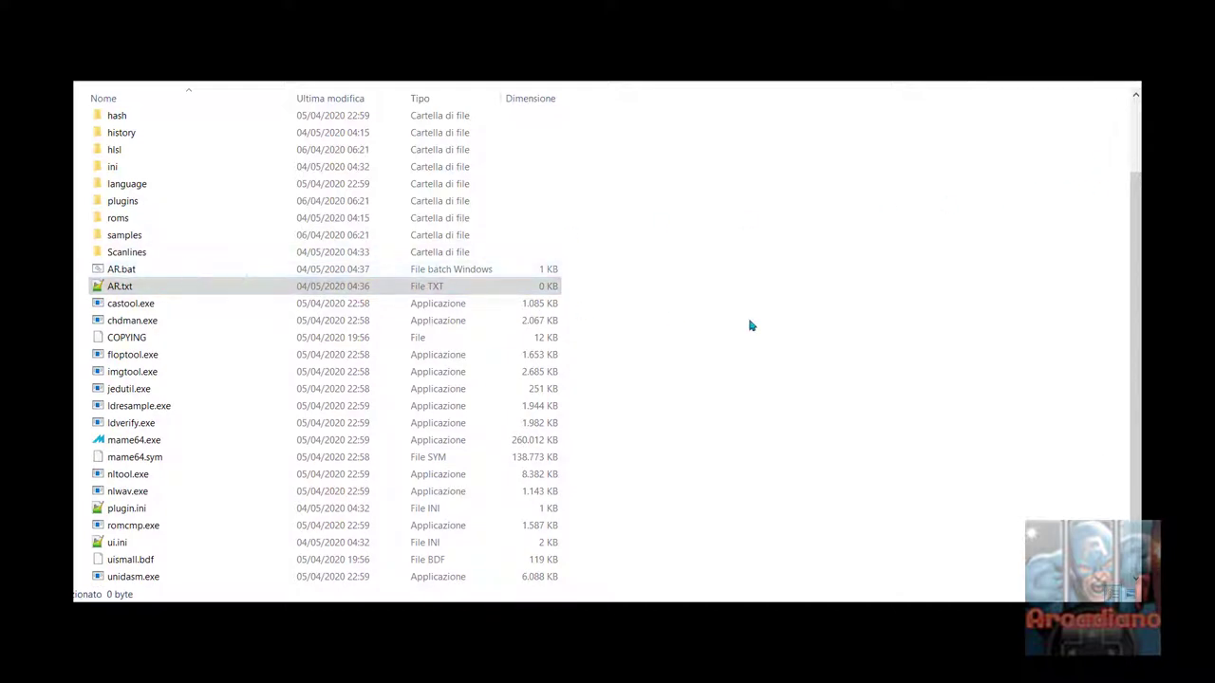
left_click(841, 333)
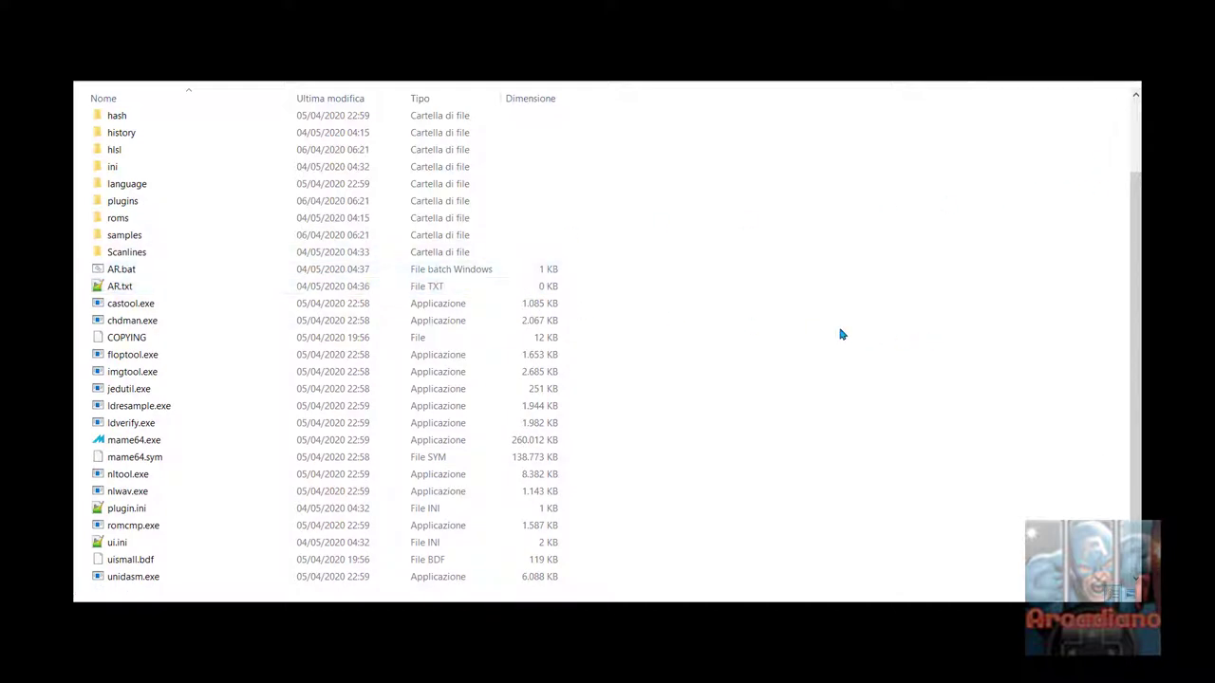
double_click(121, 271)
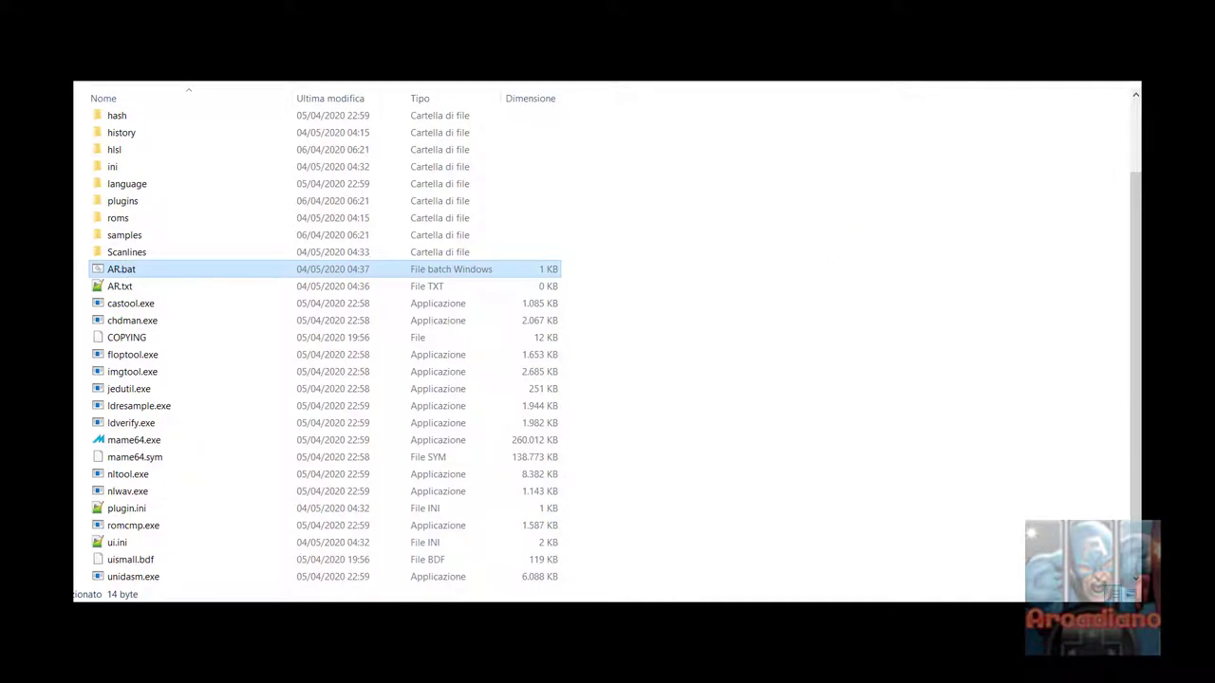
right_click(886, 353)
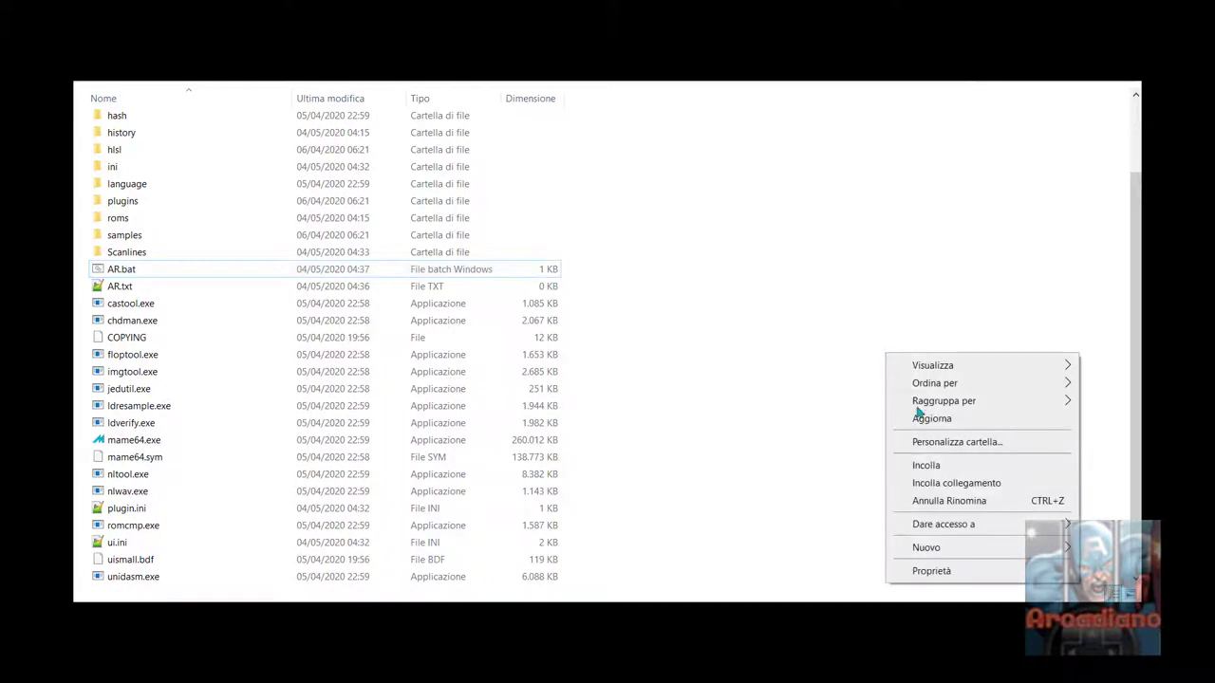
left_click(925, 420)
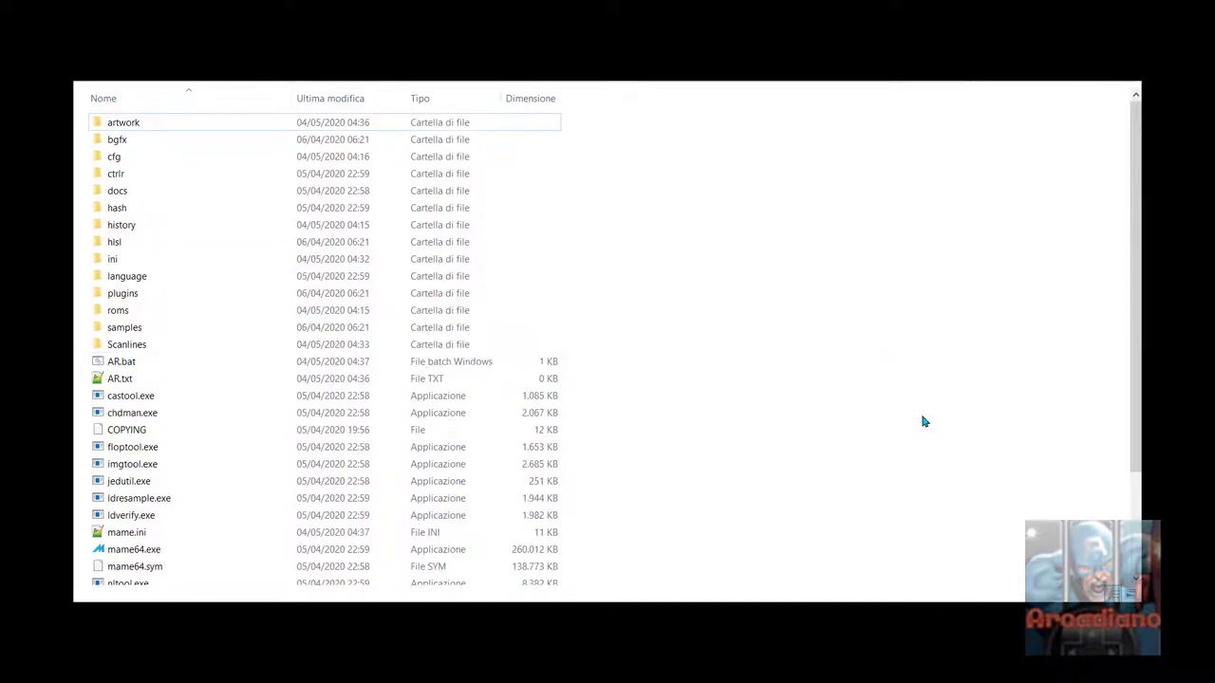
scroll(974, 286, "down", 3)
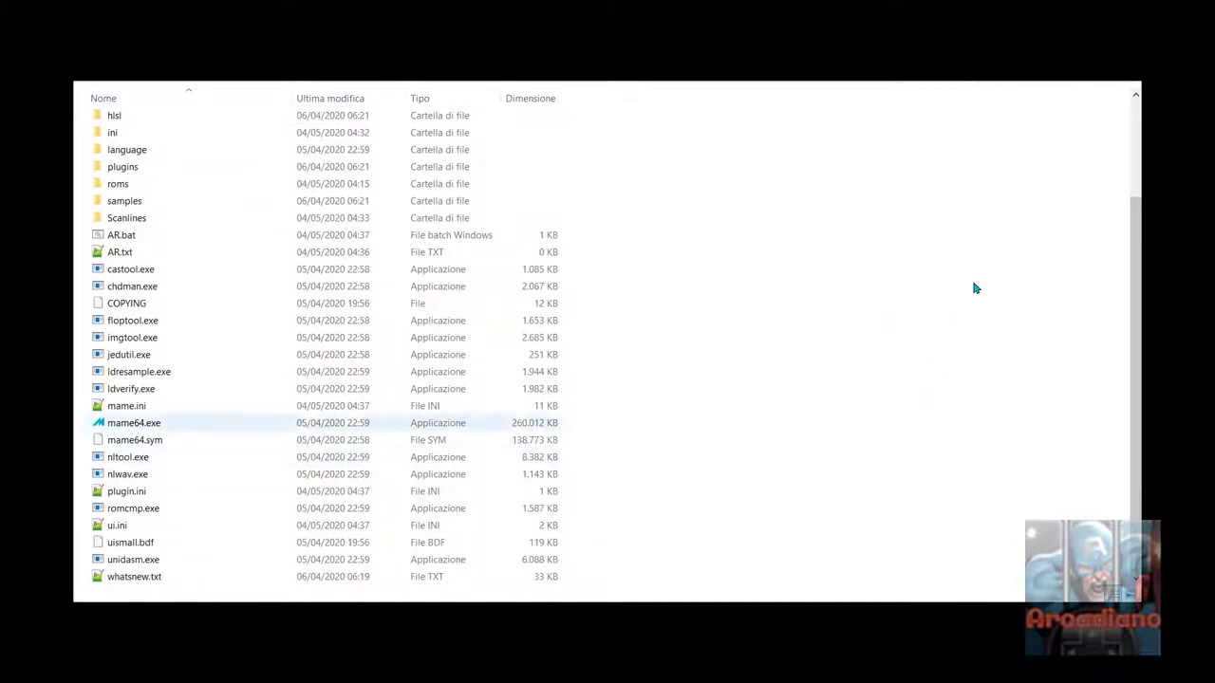
Open mame.ini from the mame-cavie folder, look through its core options and close it.
right_click(124, 409)
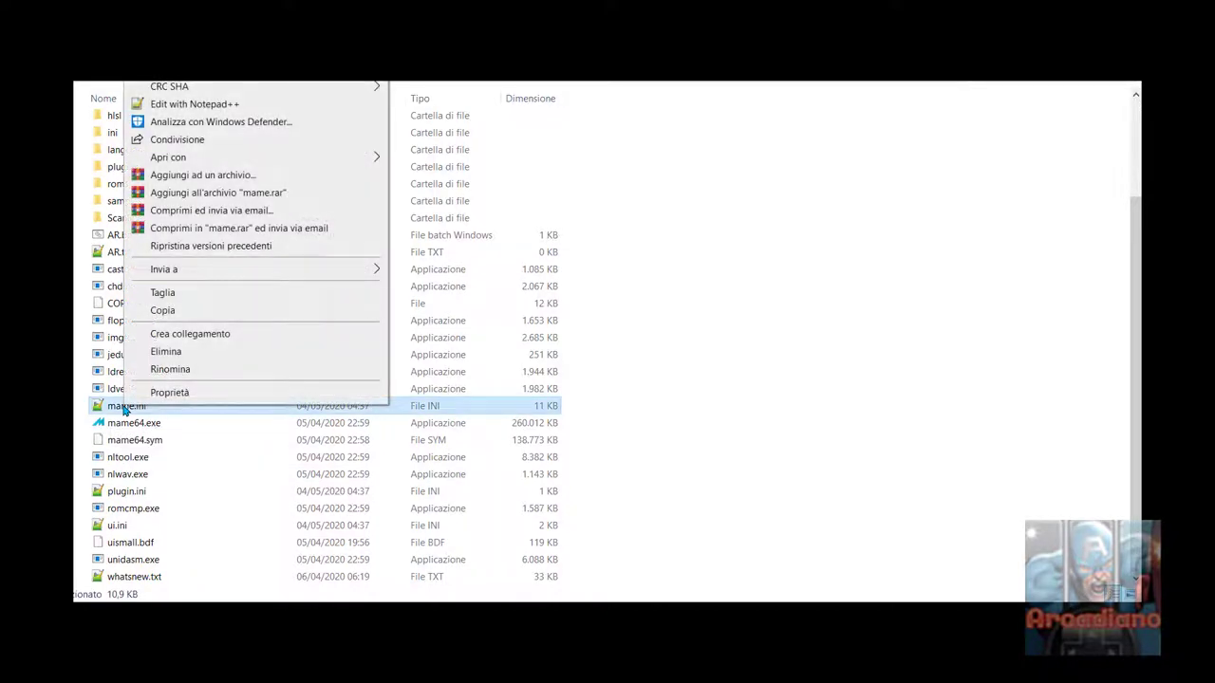
left_click(609, 415)
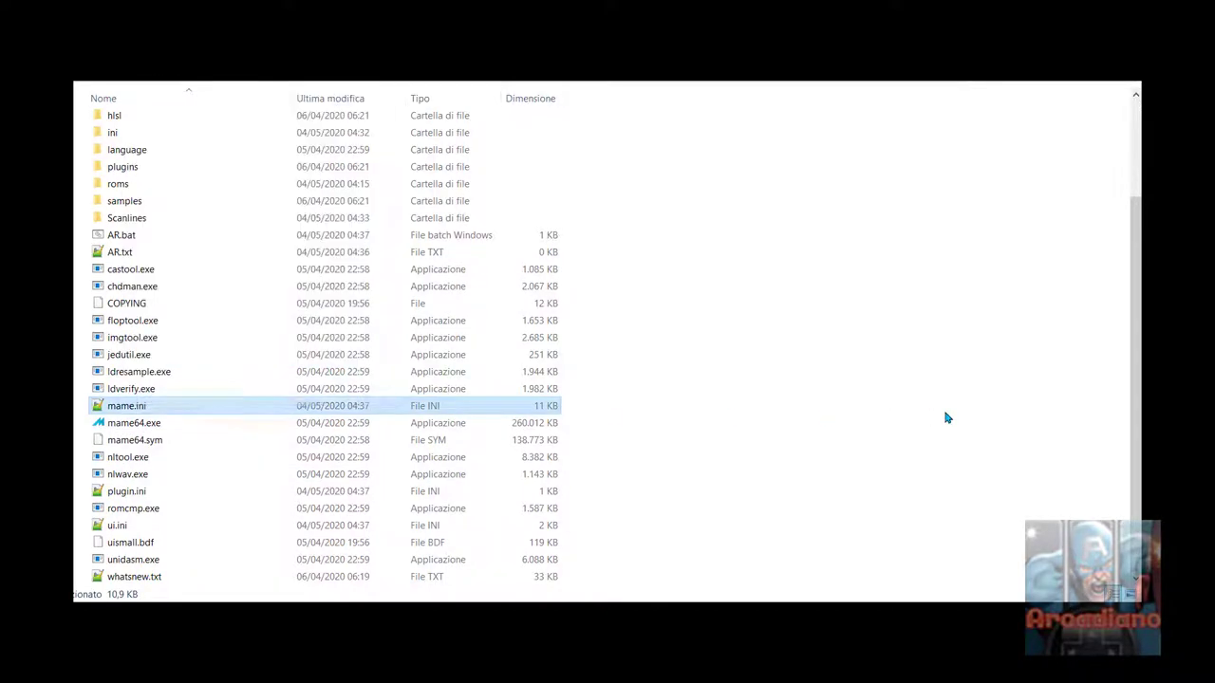
double_click(130, 411)
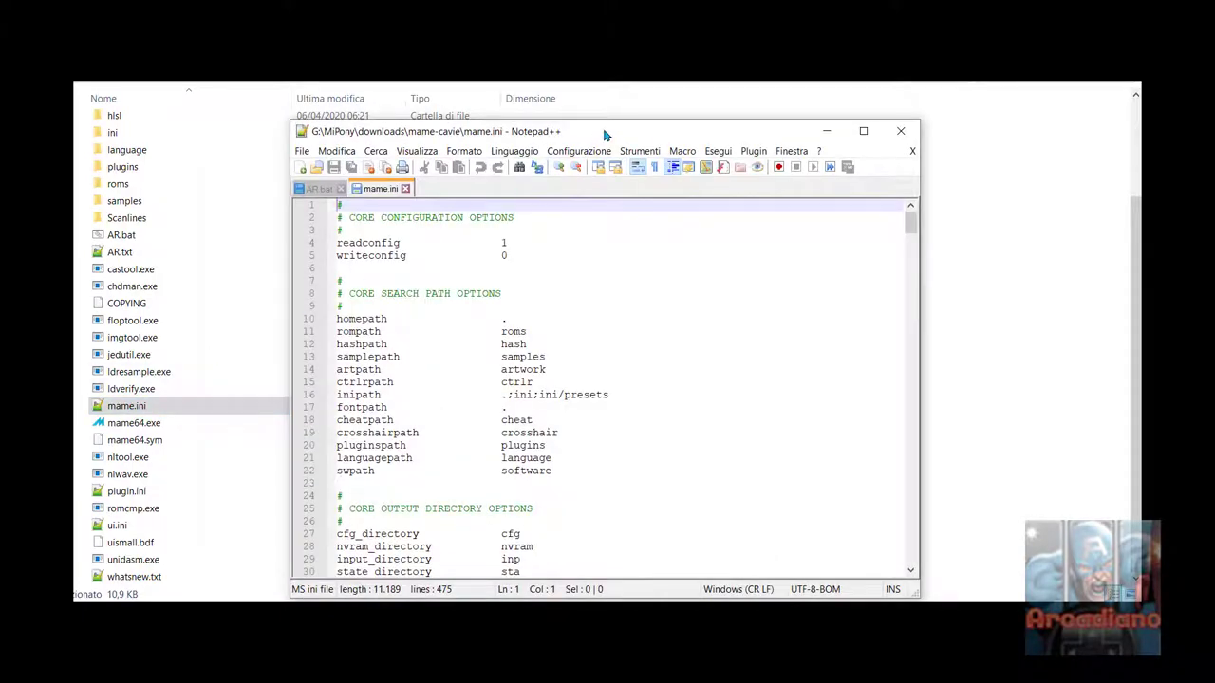
left_click_drag(605, 134, 520, 70)
scroll(424, 389, "down", 20)
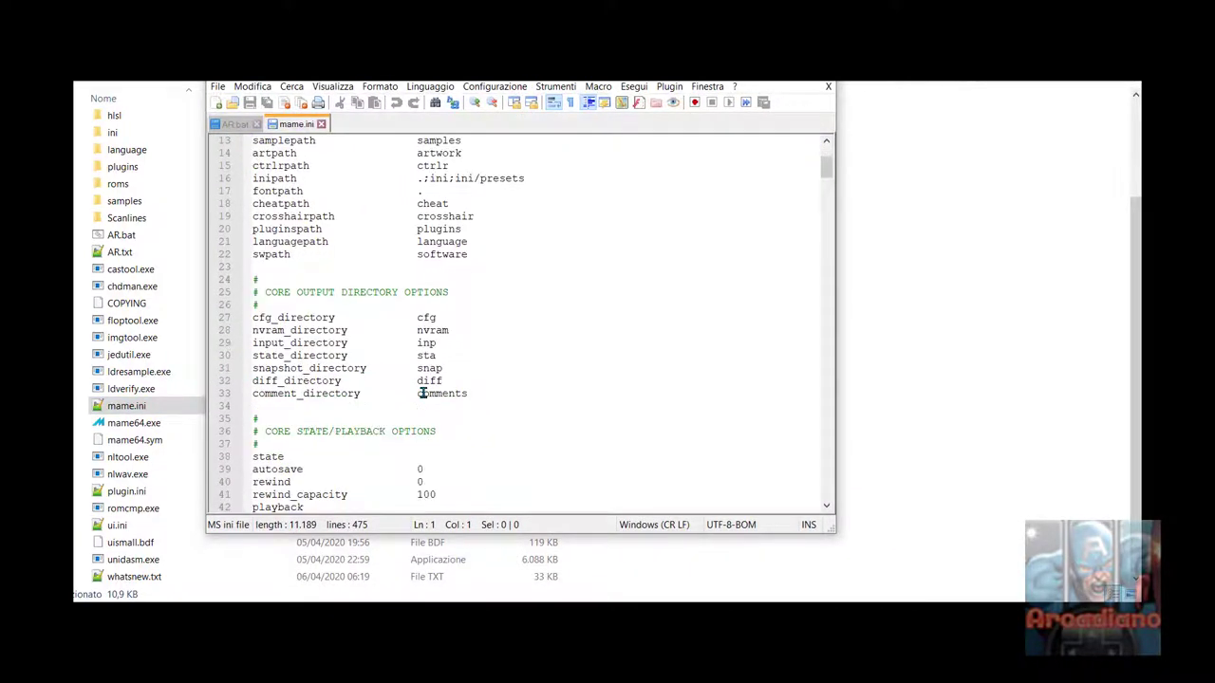
scroll(423, 392, "down", 1)
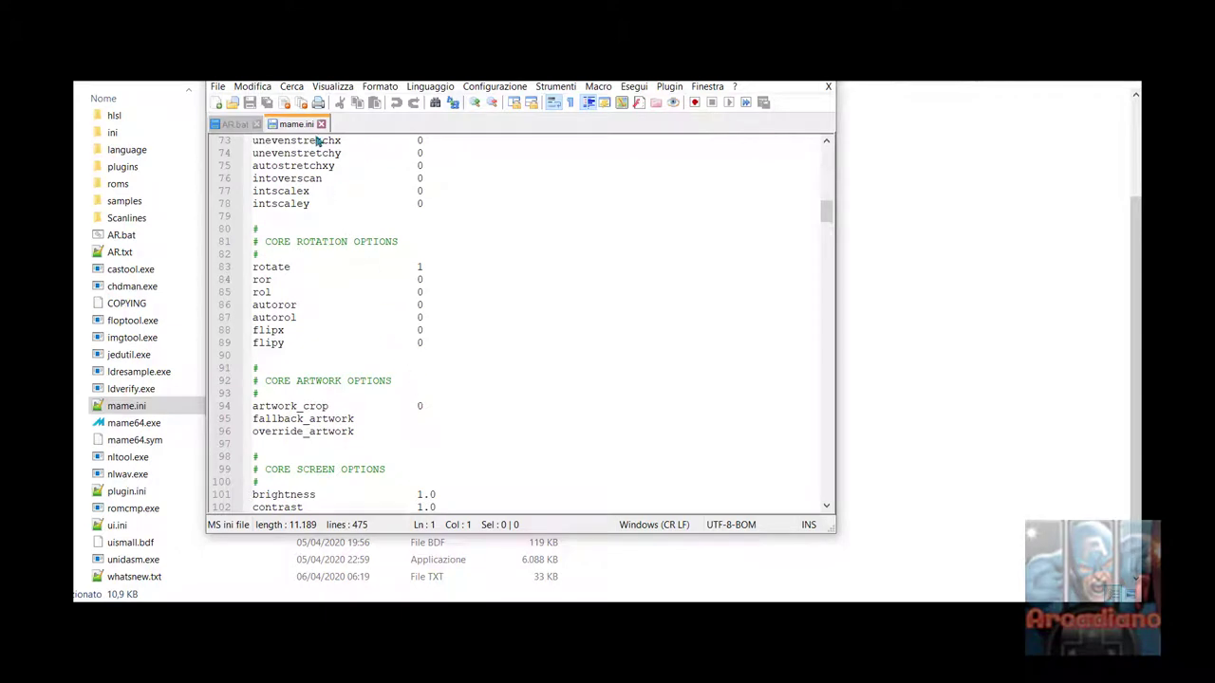
left_click(302, 103)
left_click(827, 86)
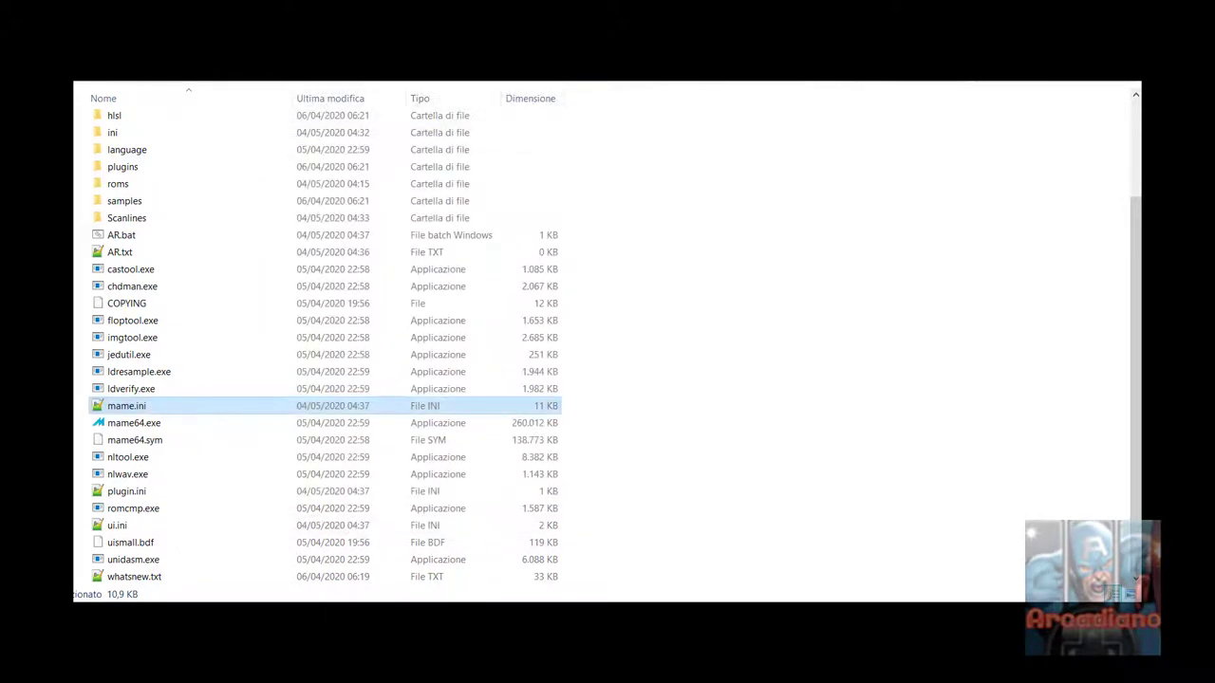
Move mame.ini from the mame-cavie folder into its ini subfolder, replacing the existing file there.
right_click(131, 407)
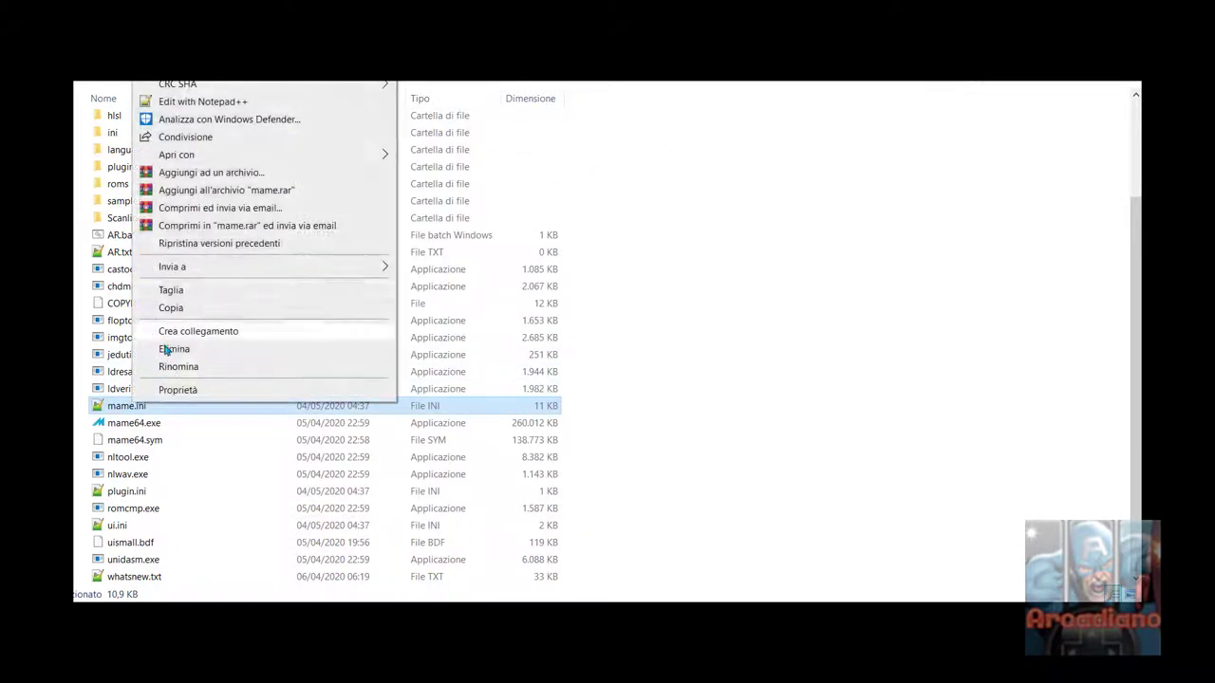
left_click(190, 308)
scroll(805, 358, "up", 3)
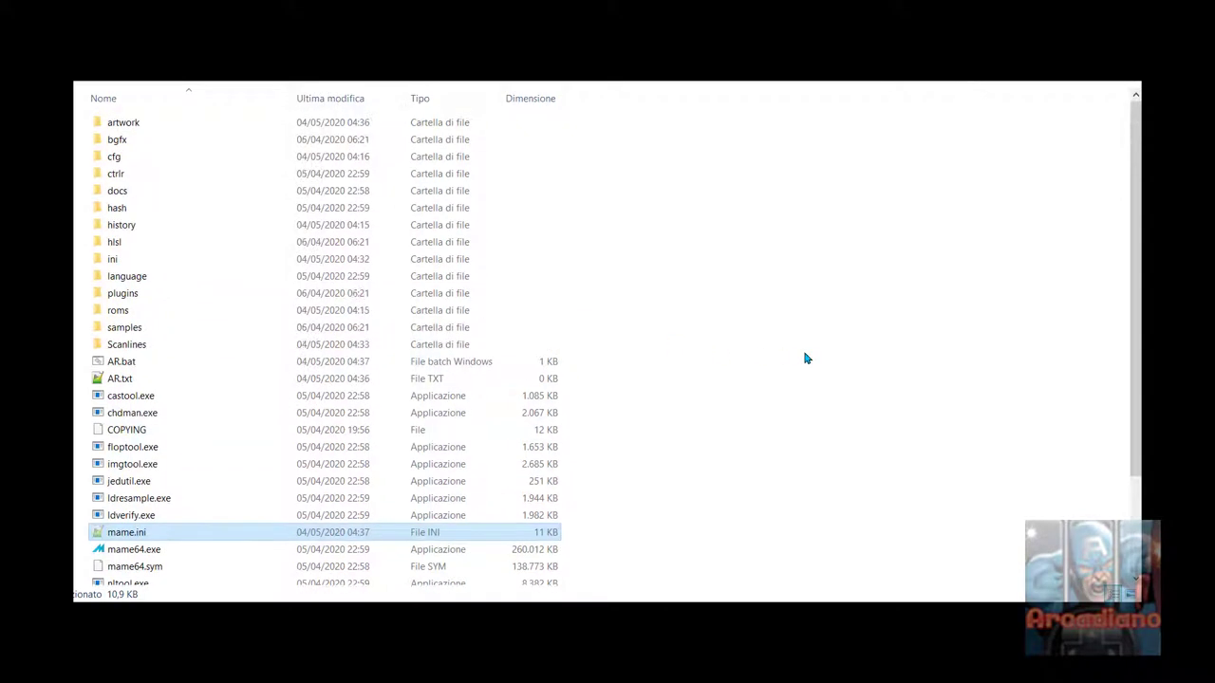
double_click(95, 259)
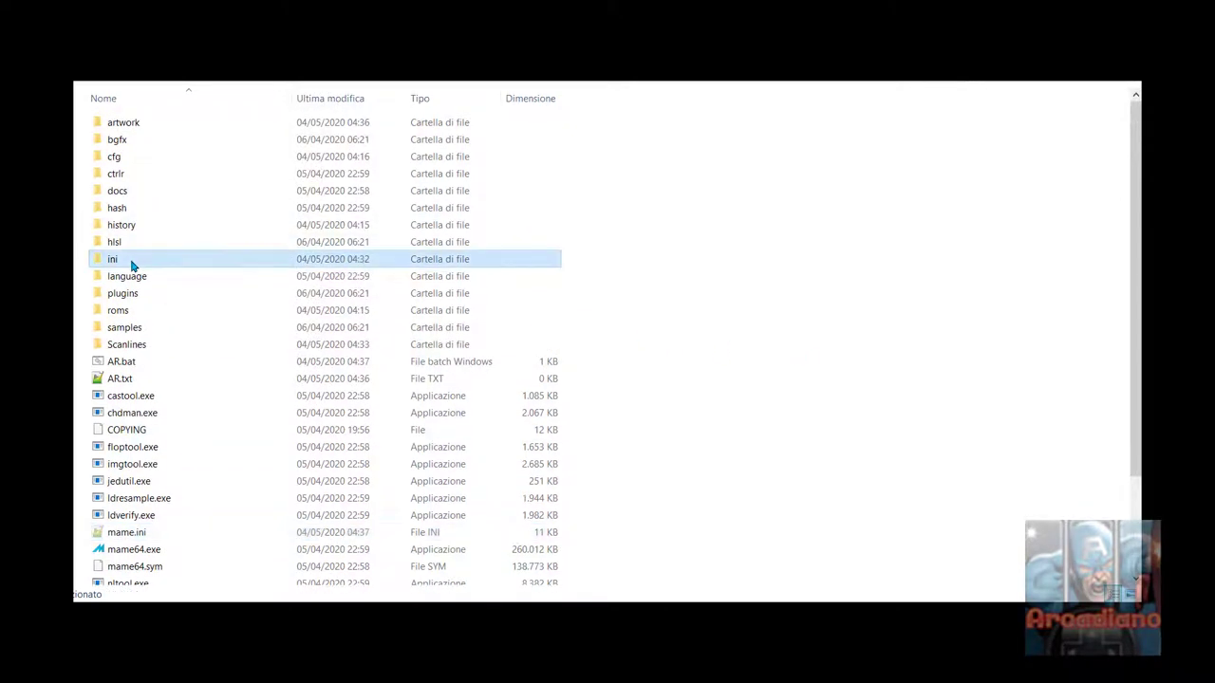
right_click(440, 546)
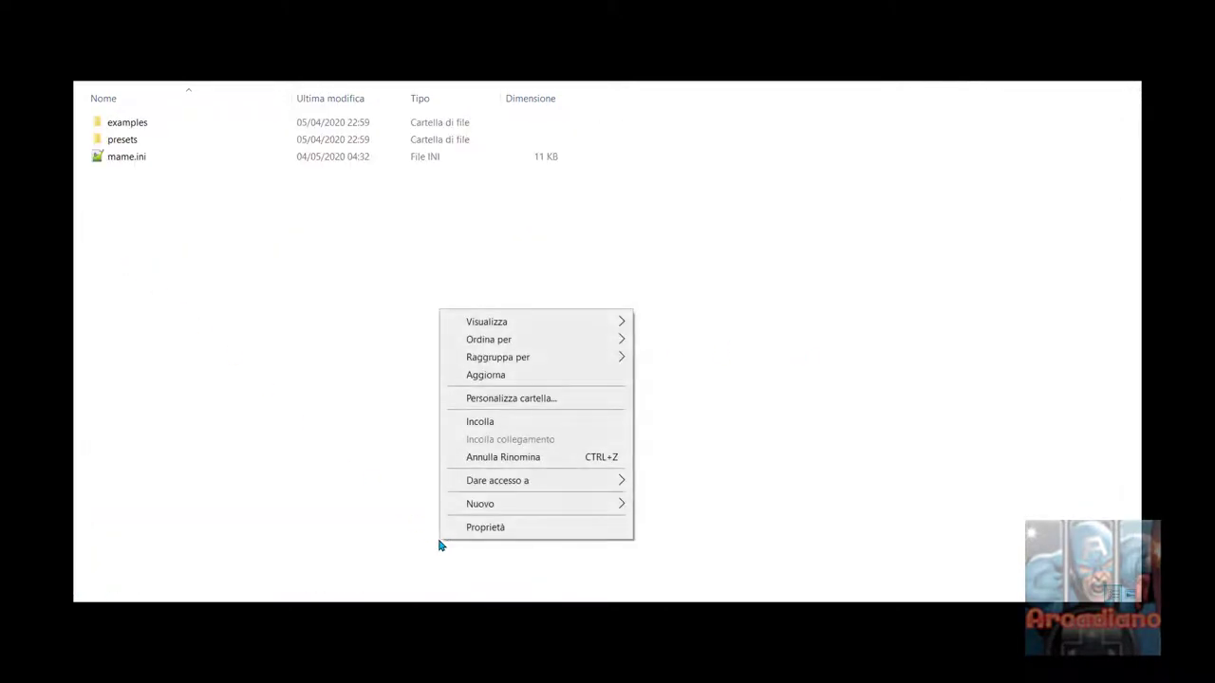
left_click(485, 428)
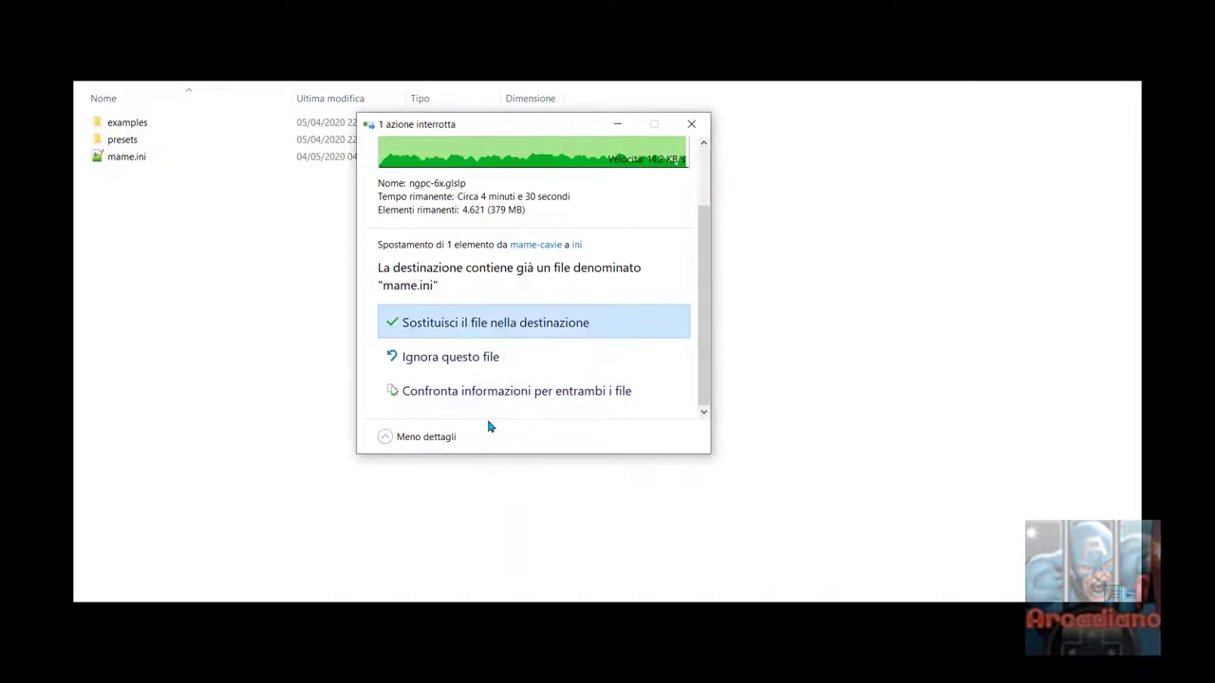
left_click(491, 325)
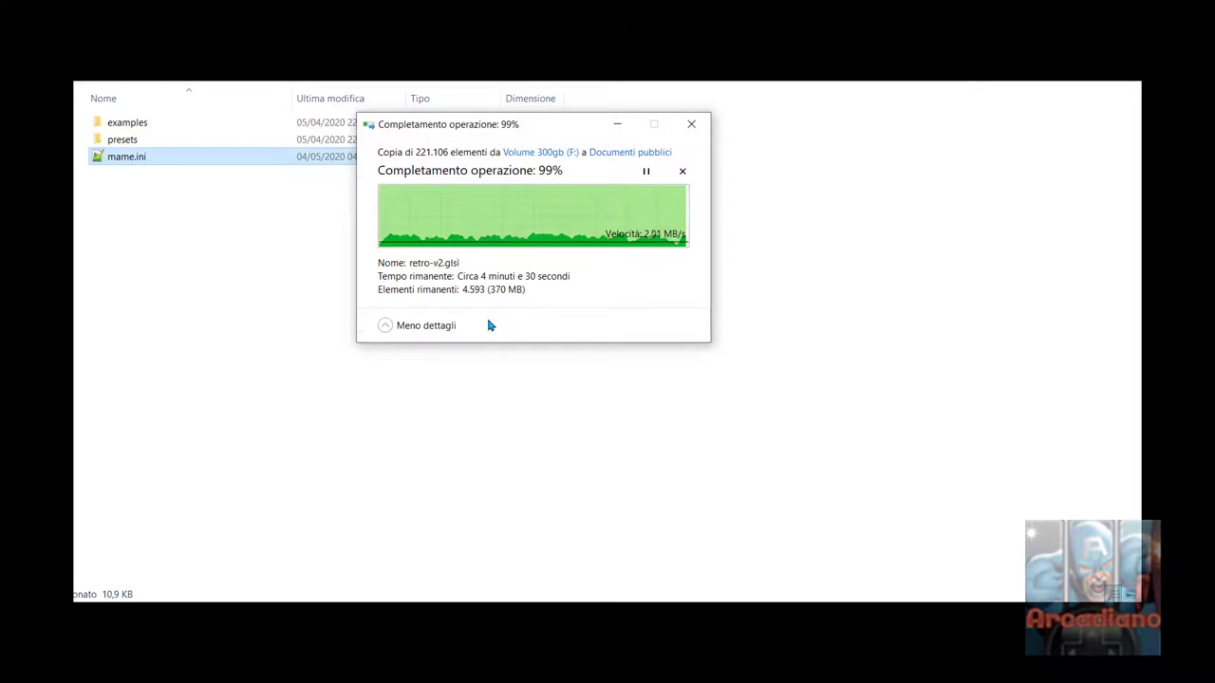
left_click(617, 124)
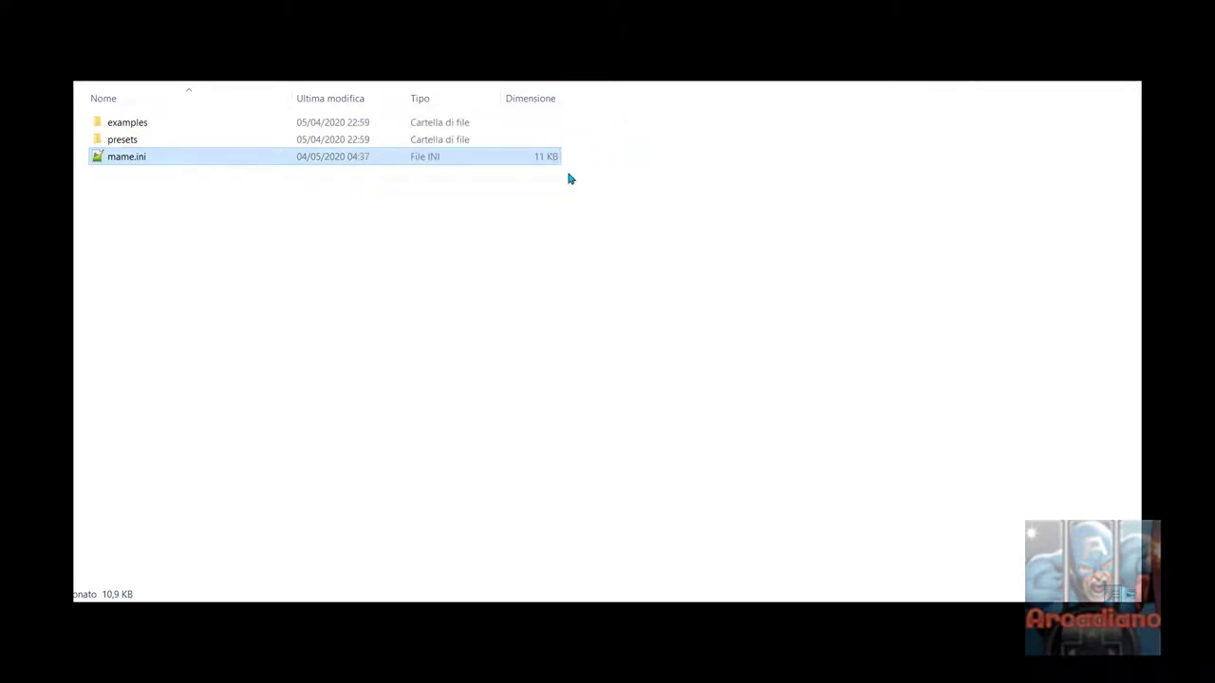
left_click(447, 319)
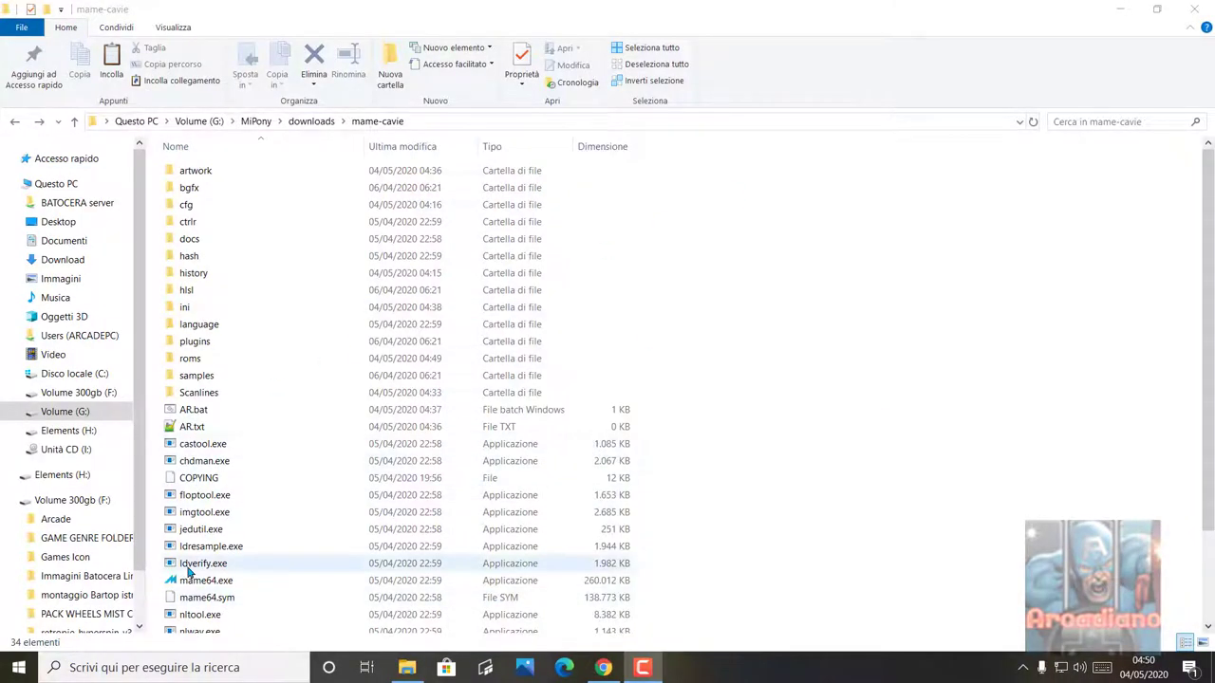
Launch mame64.exe and start the game 1942 (Revision B).
double_click(211, 582)
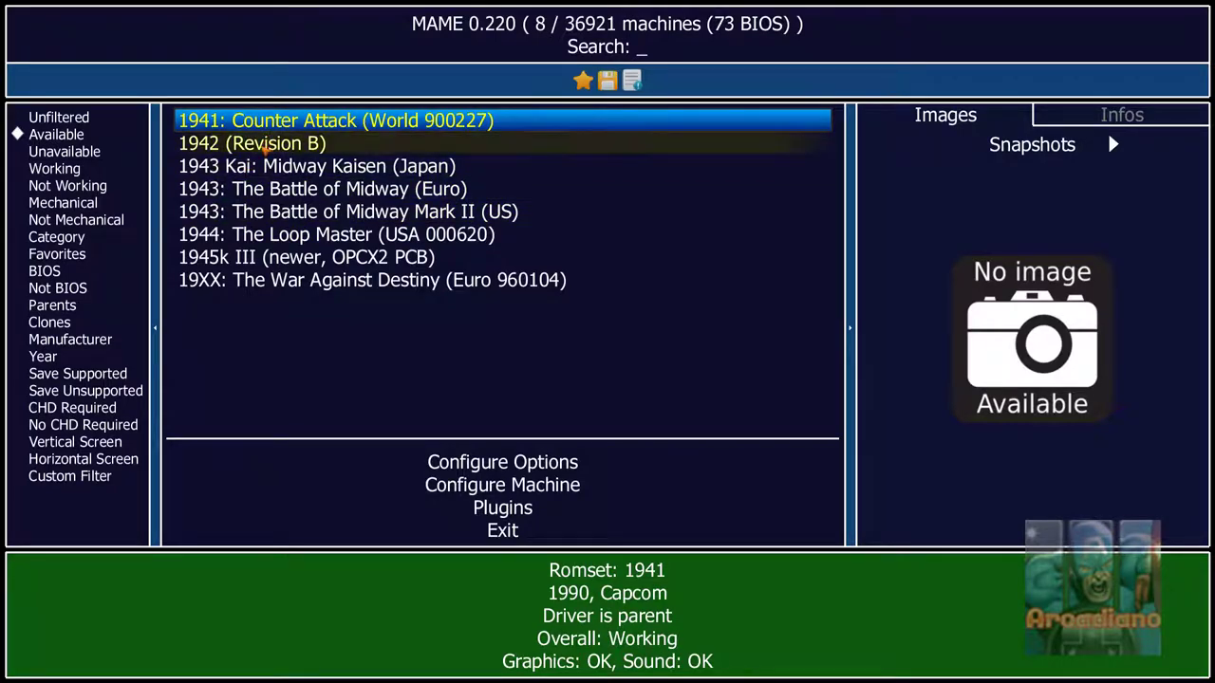
key("Escape")
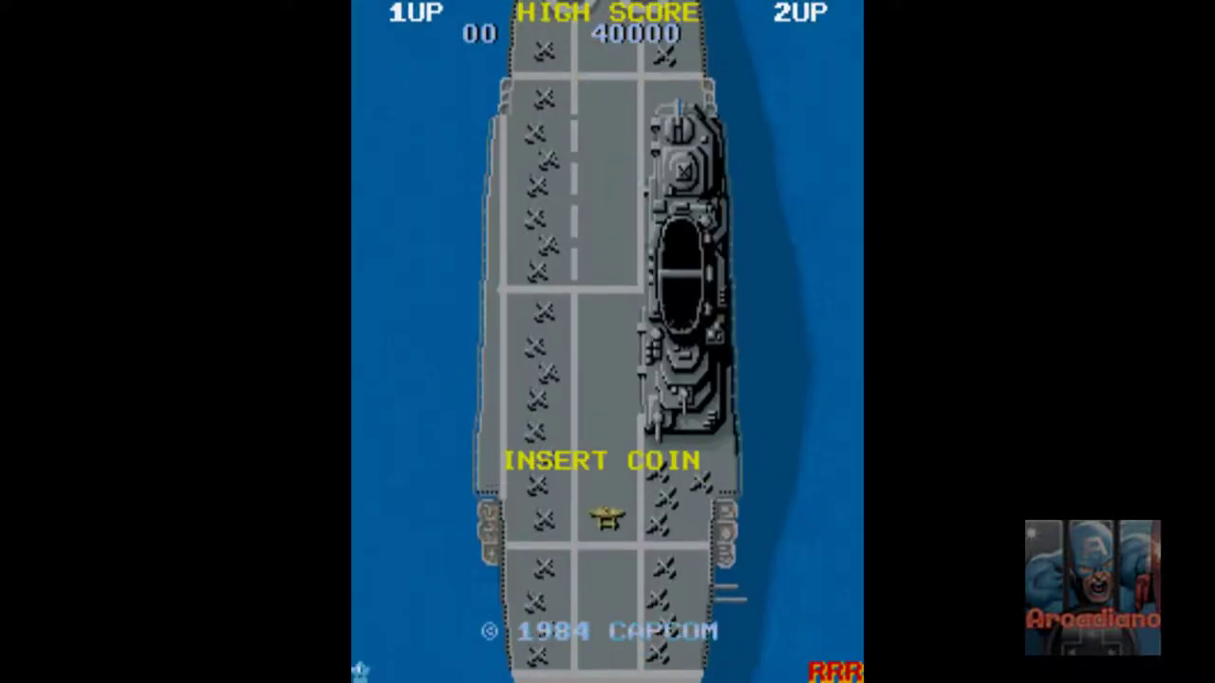
Quit the running 1942 game and exit MAME to the mame-cavie folder.
key("Escape")
key("Return")
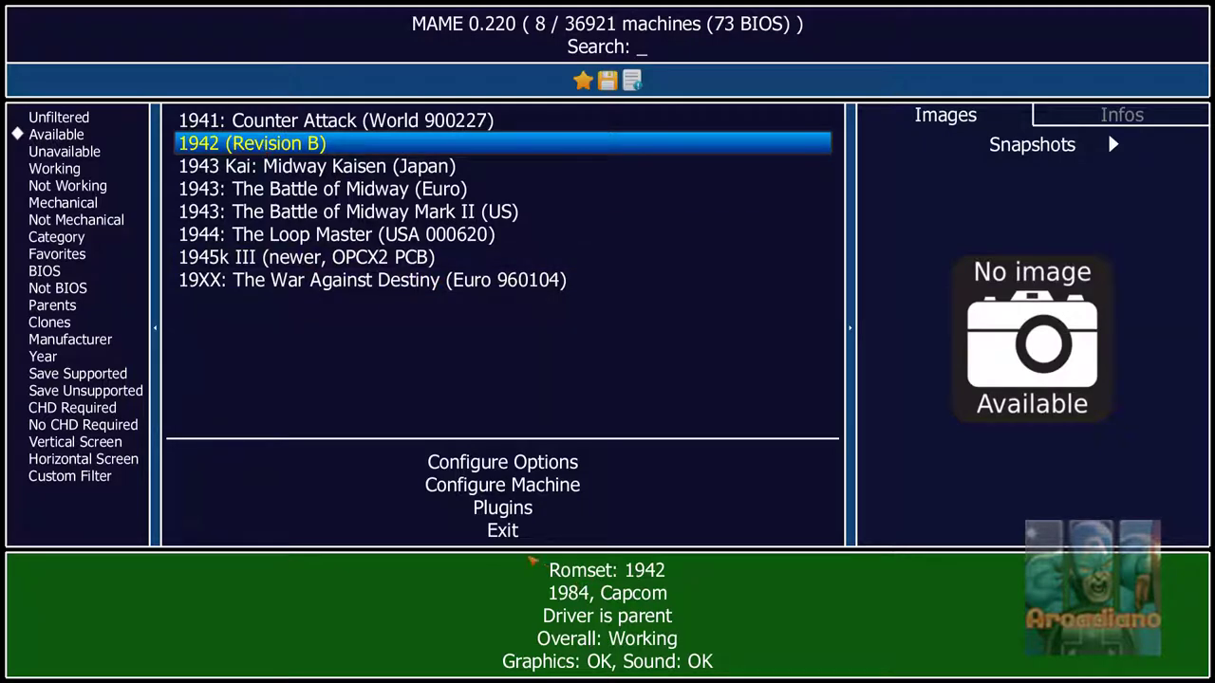
double_click(495, 533)
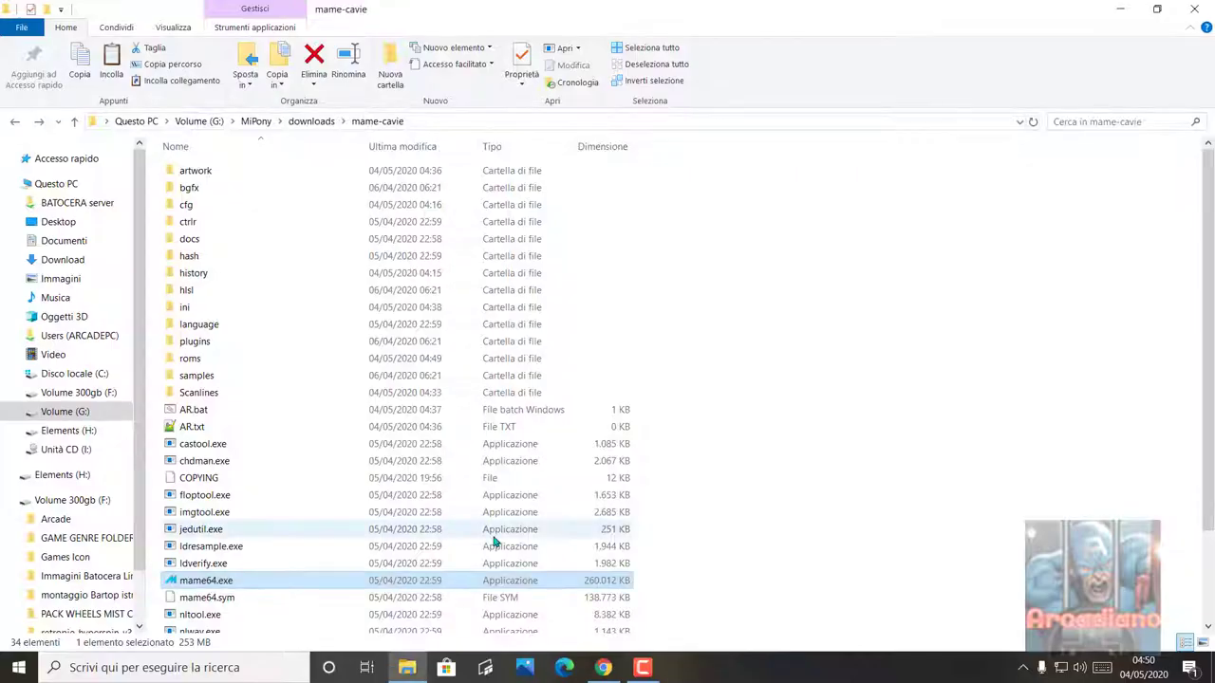
Set keepaspect to 0 under CORE RENDER OPTIONS in the ini folder's mame.ini, save the file and close it.
double_click(183, 307)
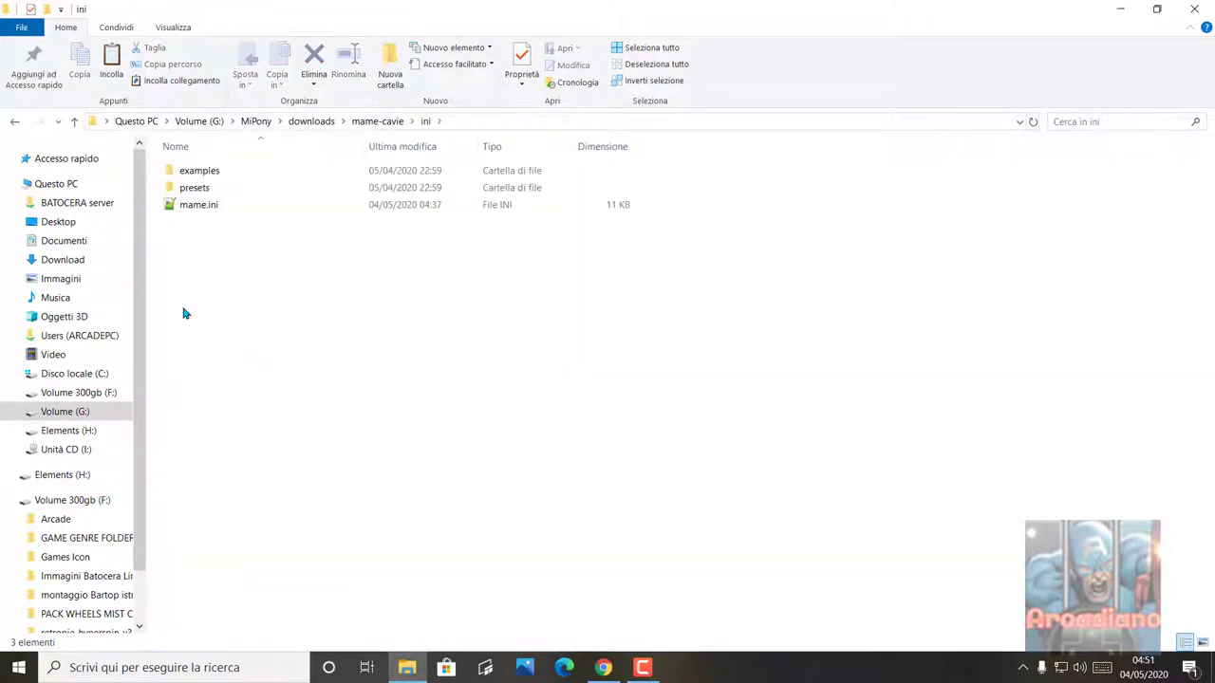
double_click(195, 206)
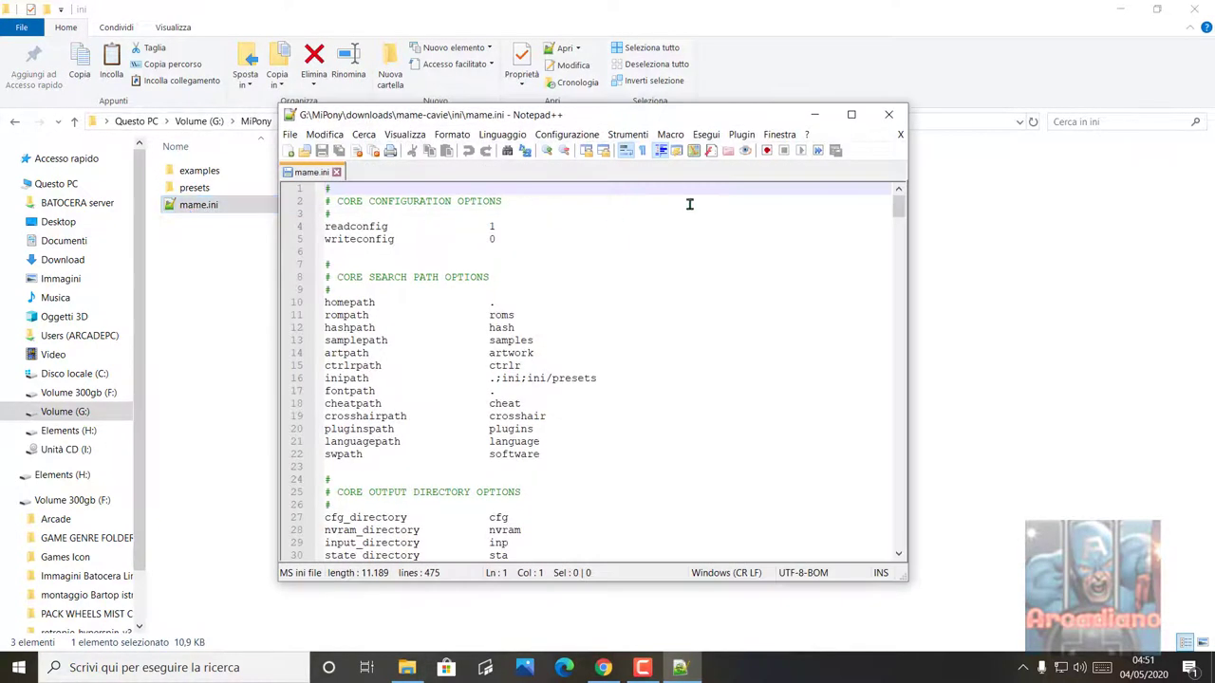
scroll(708, 262, "down", 5)
scroll(708, 262, "down", 9)
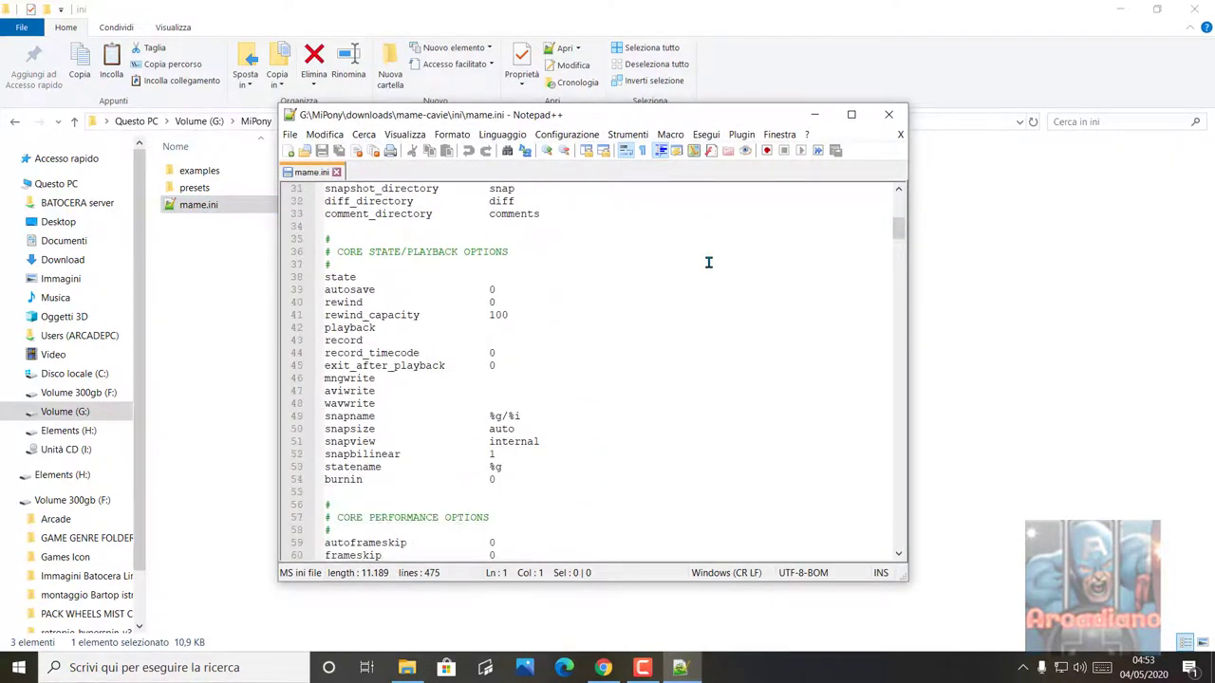
scroll(708, 262, "down", 7)
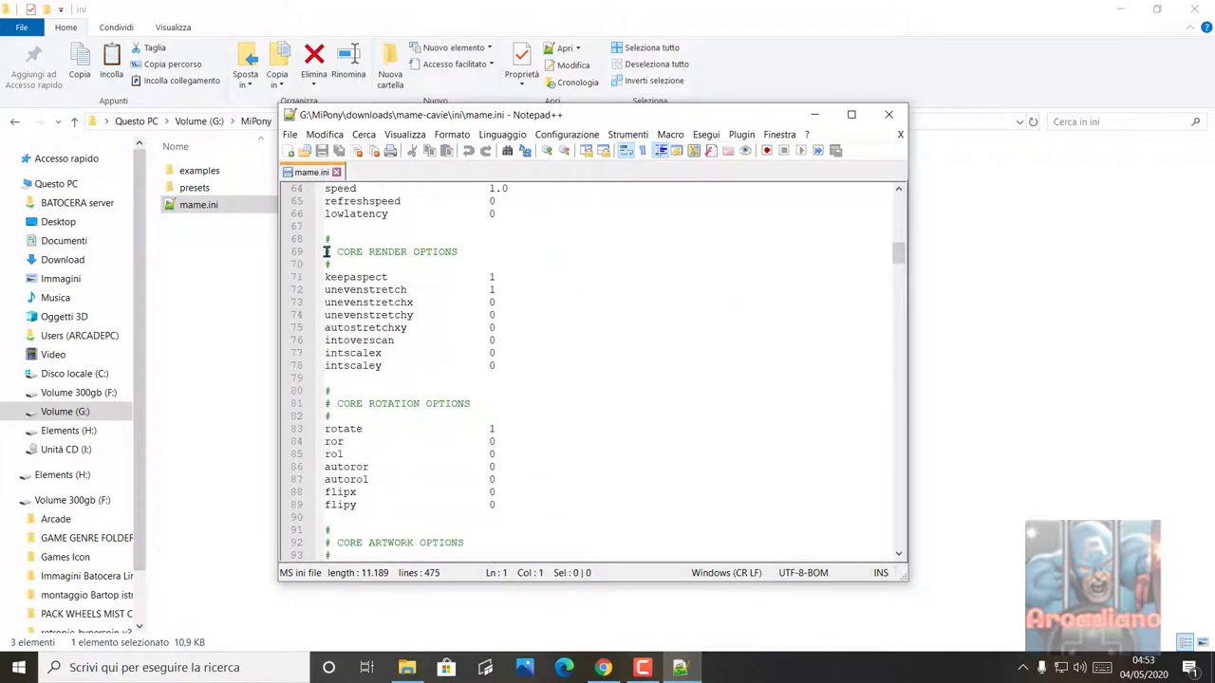
left_click_drag(326, 252, 457, 252)
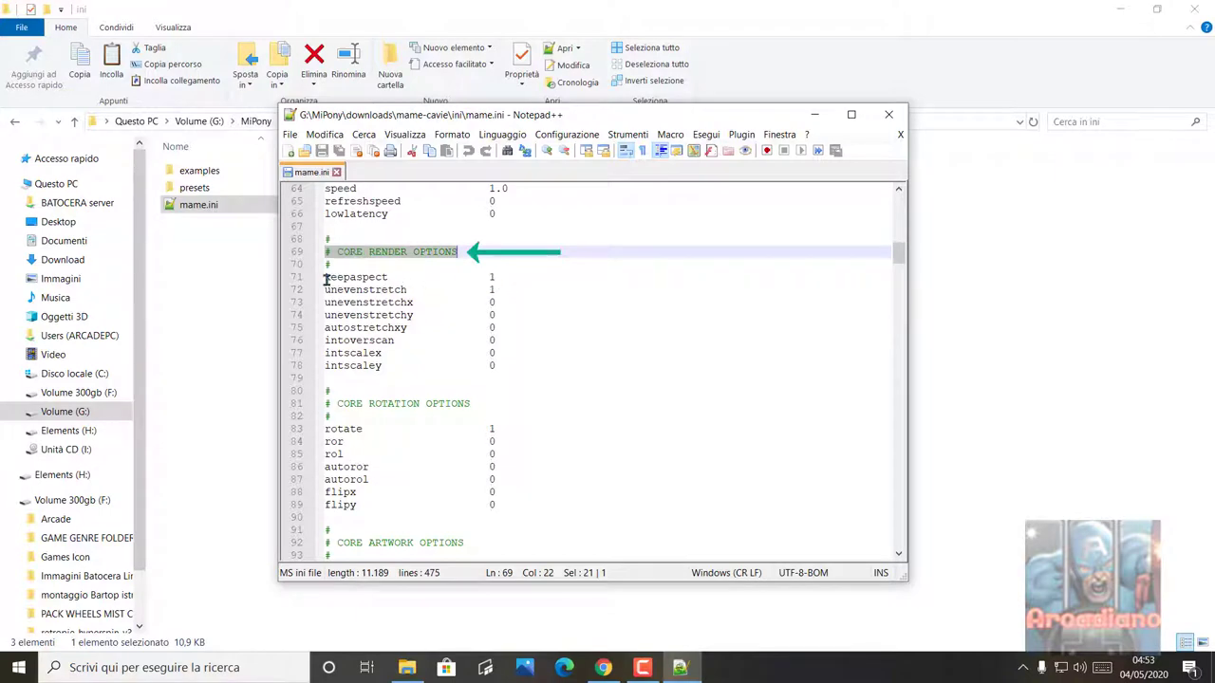
left_click_drag(325, 277, 394, 278)
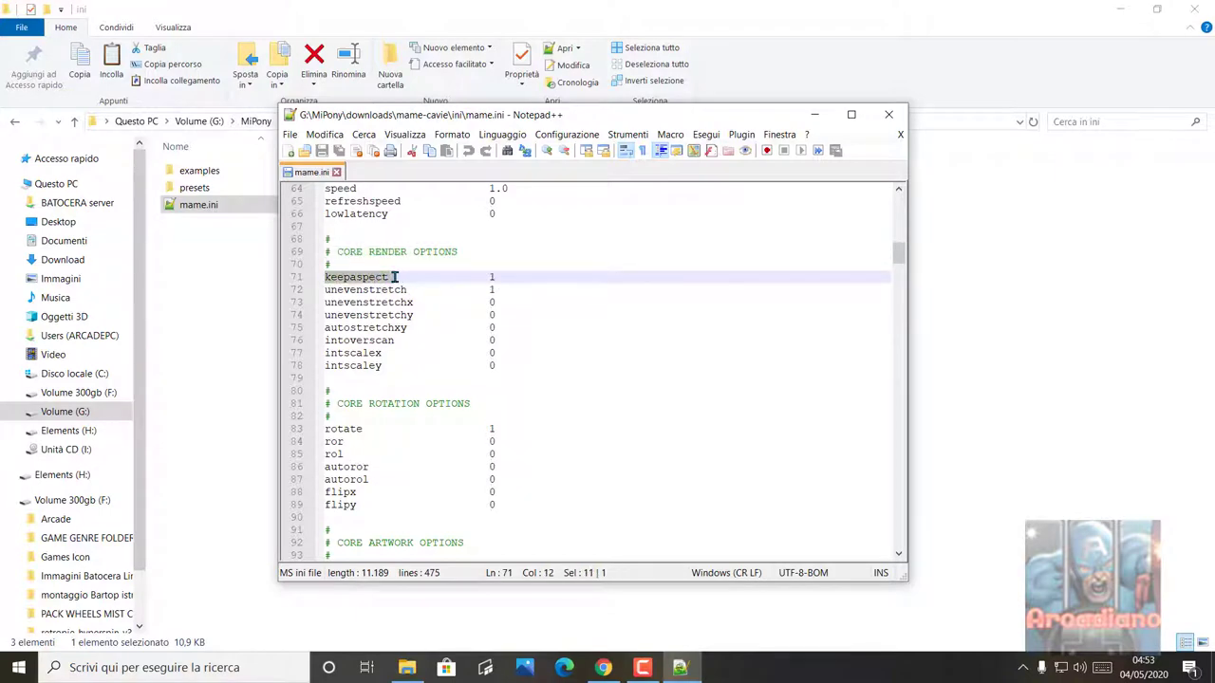
left_click(497, 277)
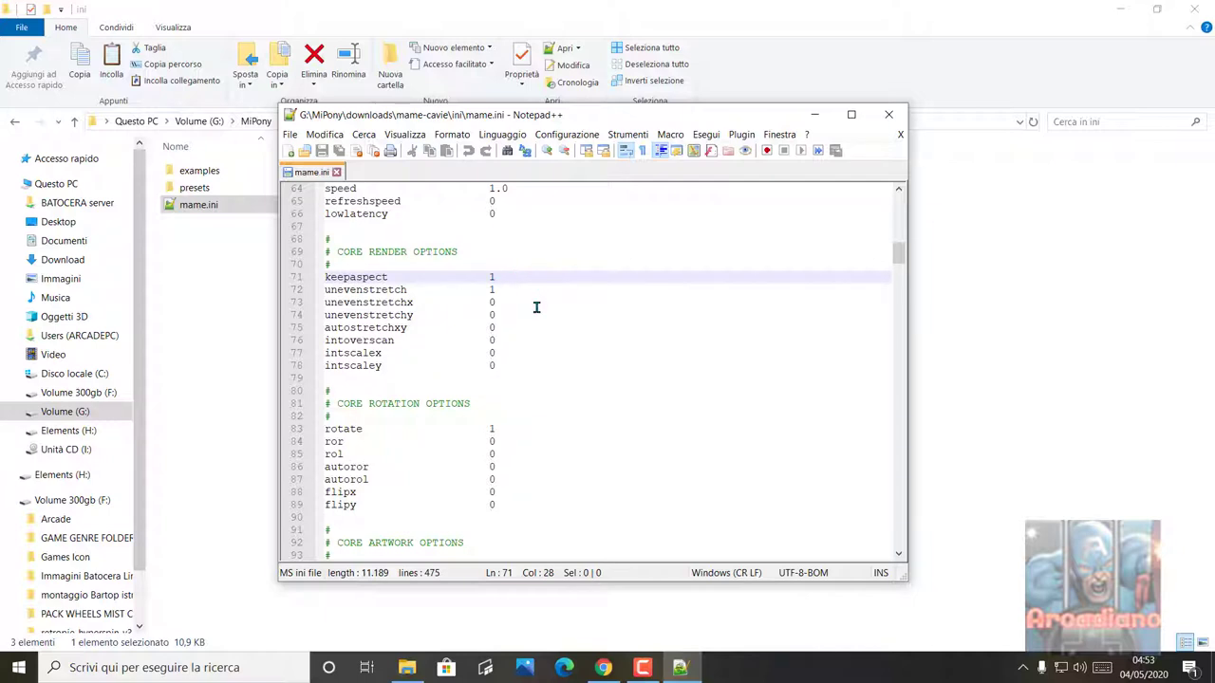
key("BackSpace")
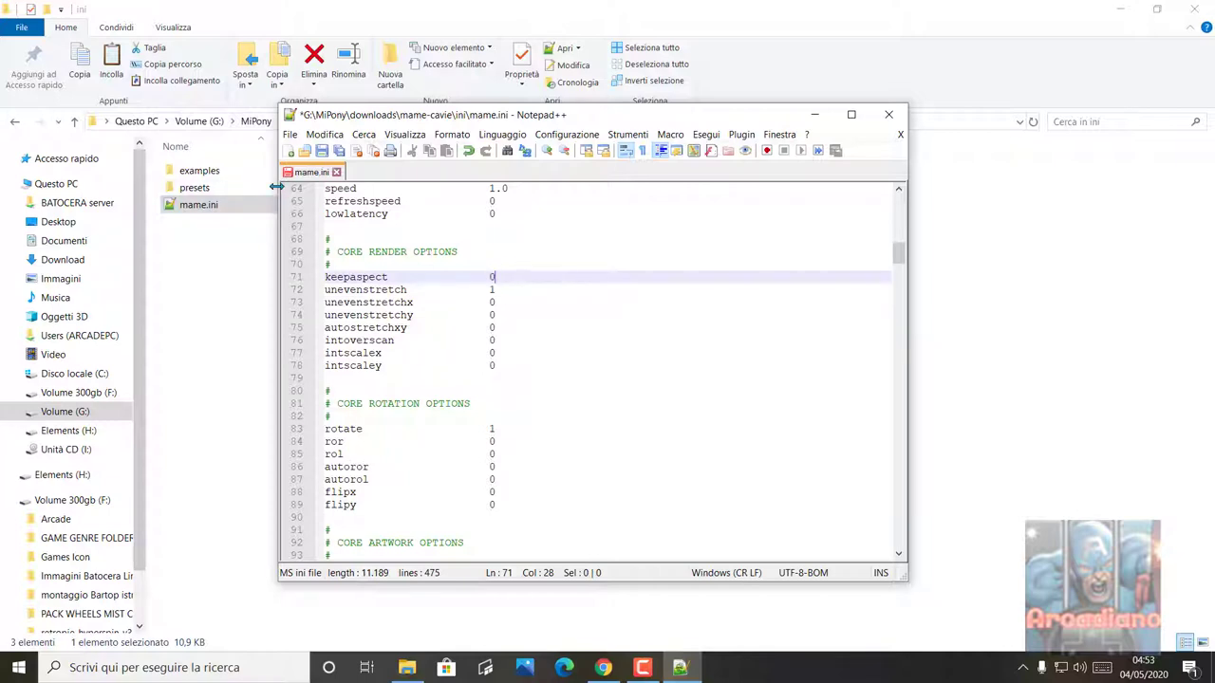
left_click(322, 152)
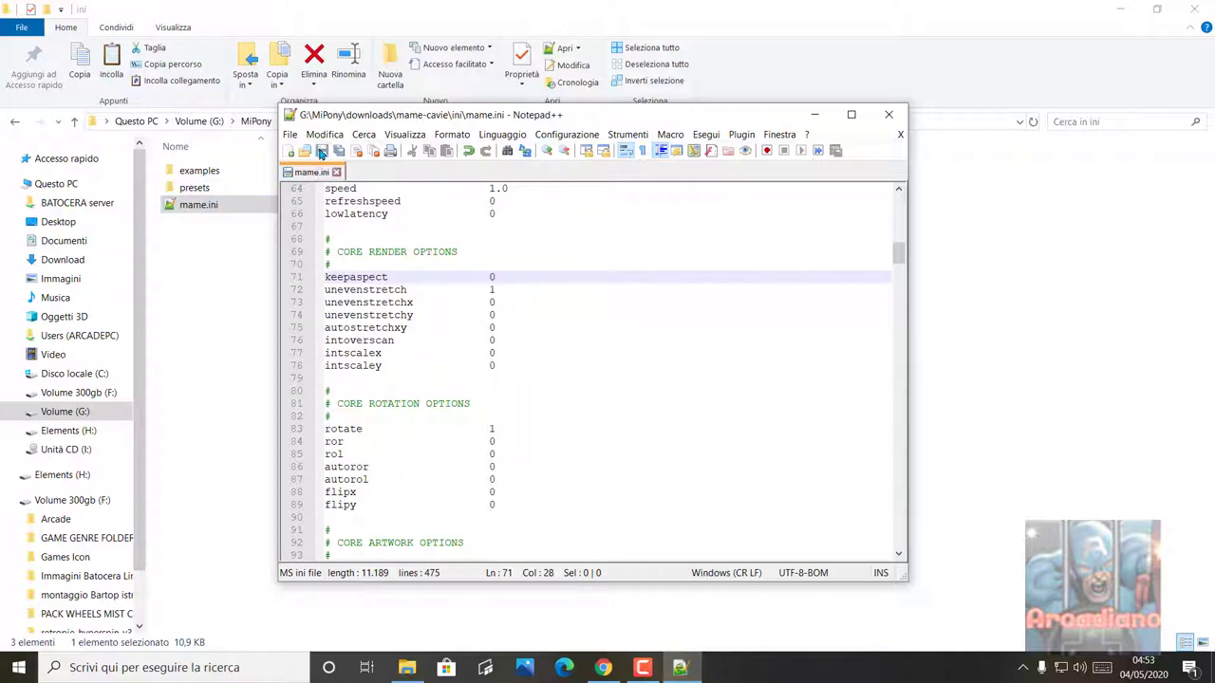
left_click(877, 119)
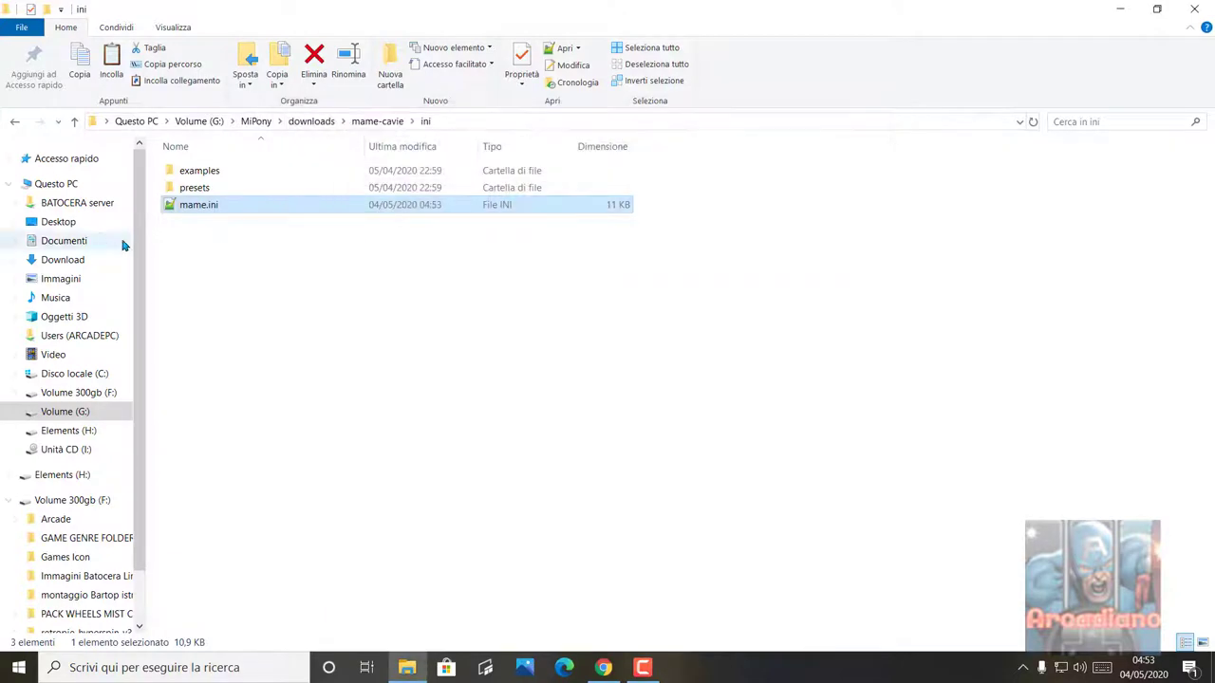
Launch mame64.exe from the mame-cavie folder and start a one-player game of 1942 with one credit.
left_click(14, 121)
left_click(838, 460)
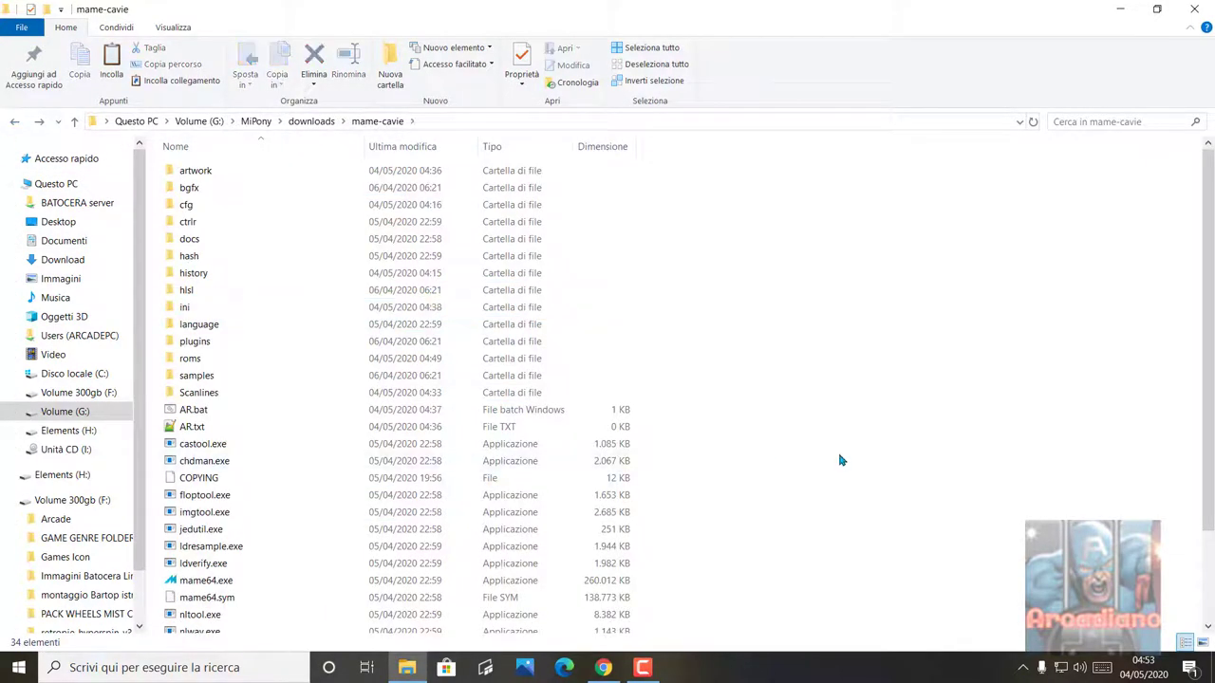
scroll(839, 460, "down", 1)
left_click(198, 541)
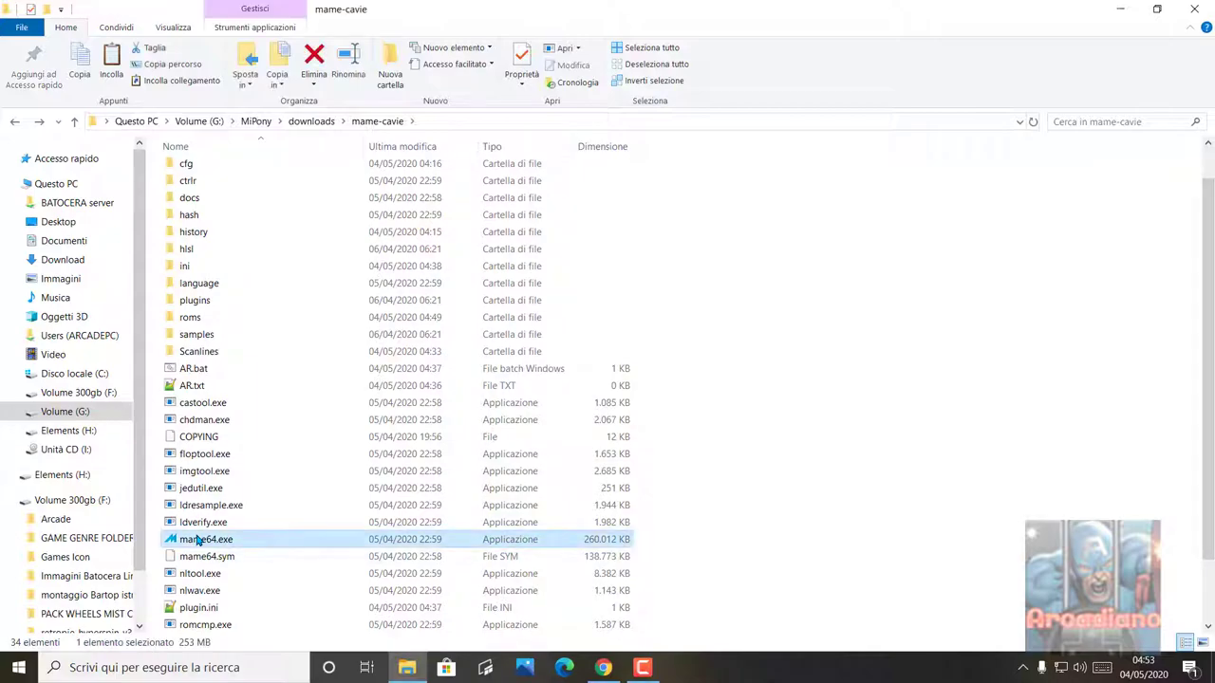
double_click(198, 541)
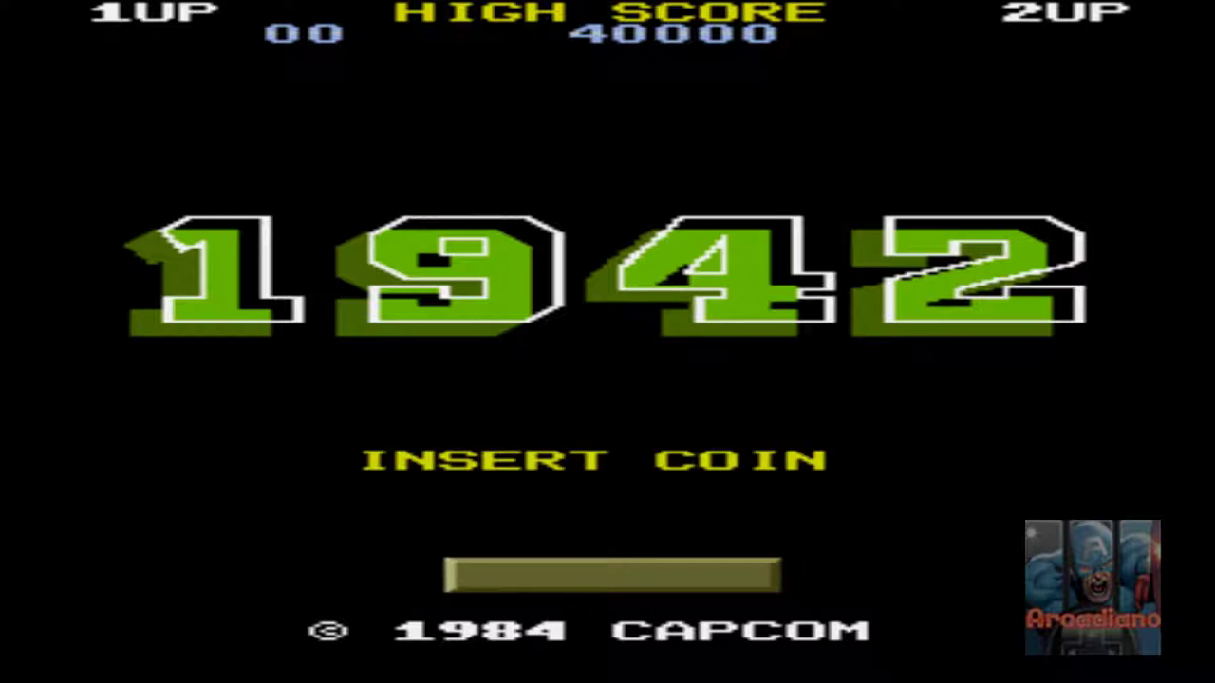
key("5")
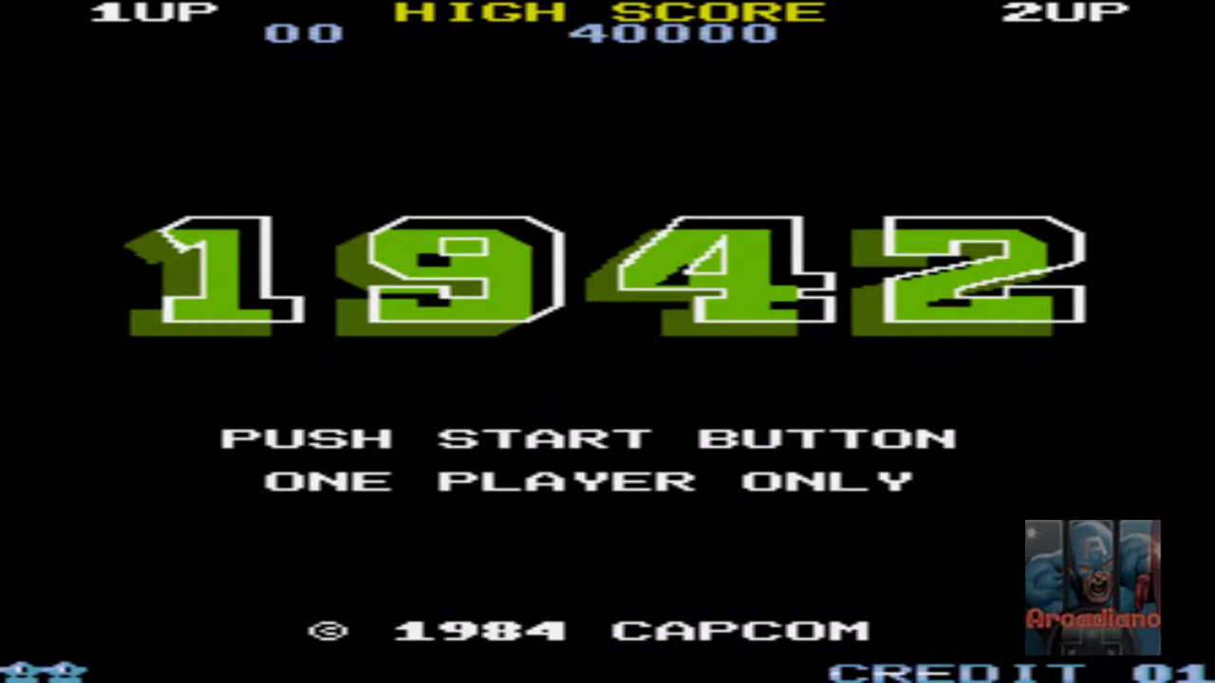
key("1")
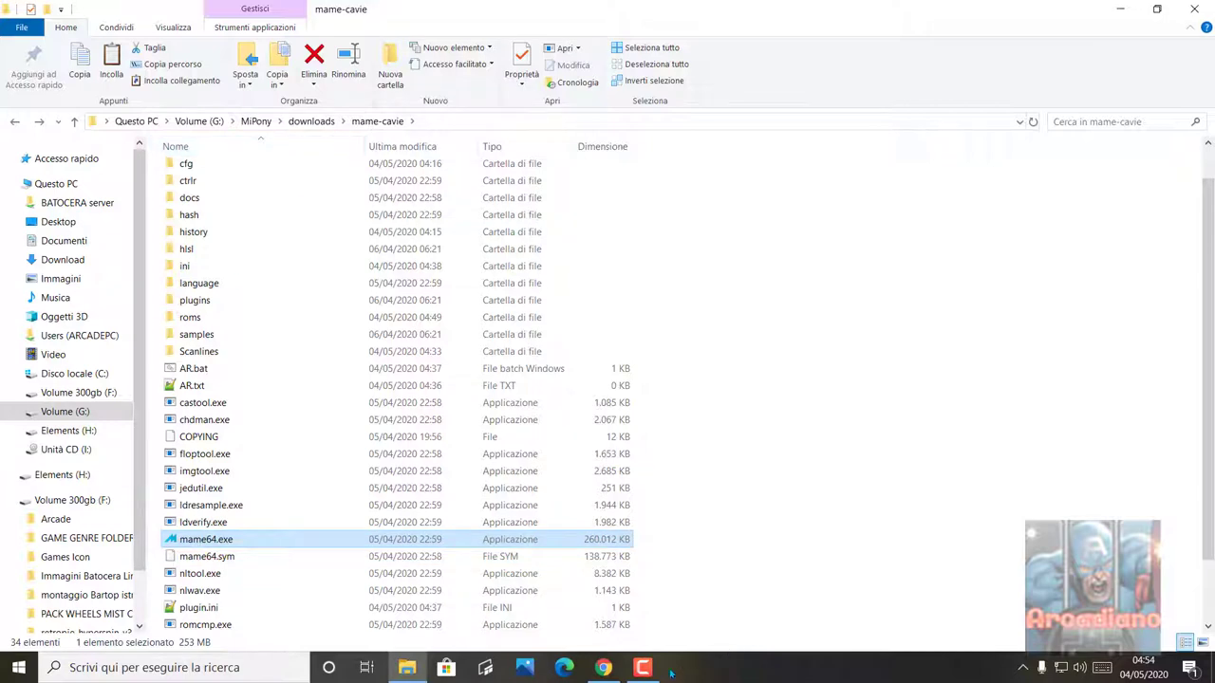
Copy Scanlines_0F.png from the Scanlines folder into the artwork folder of mame-cavie.
double_click(206, 354)
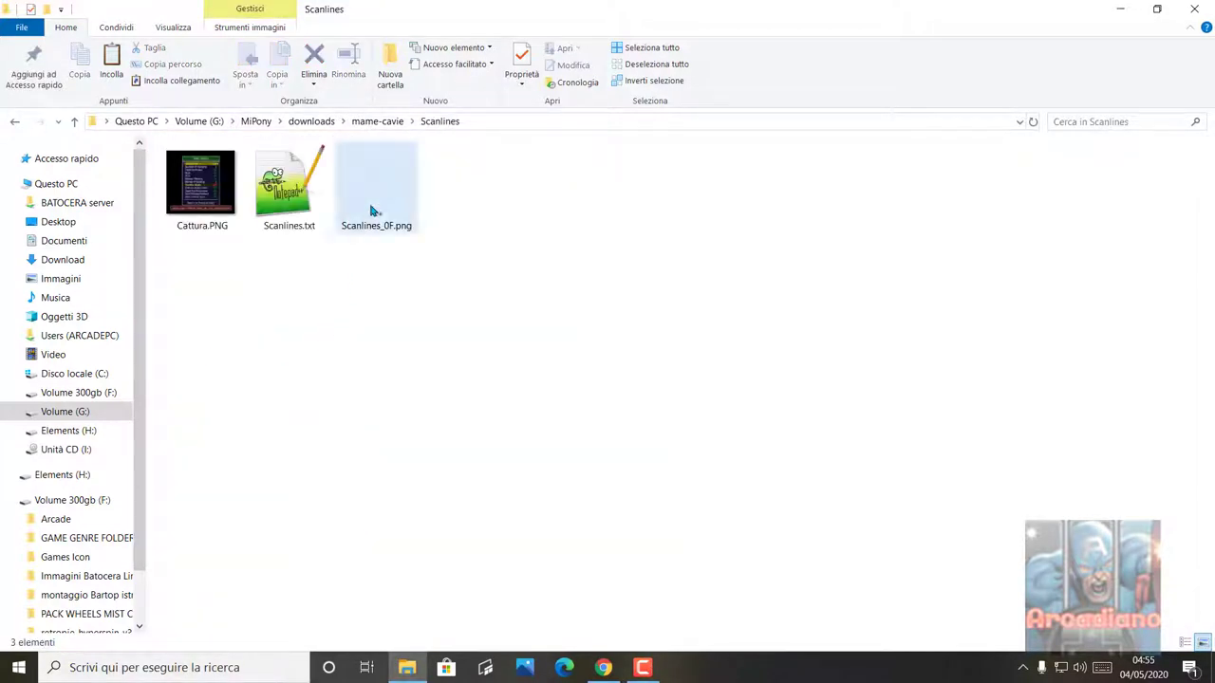
left_click(371, 212)
right_click(371, 212)
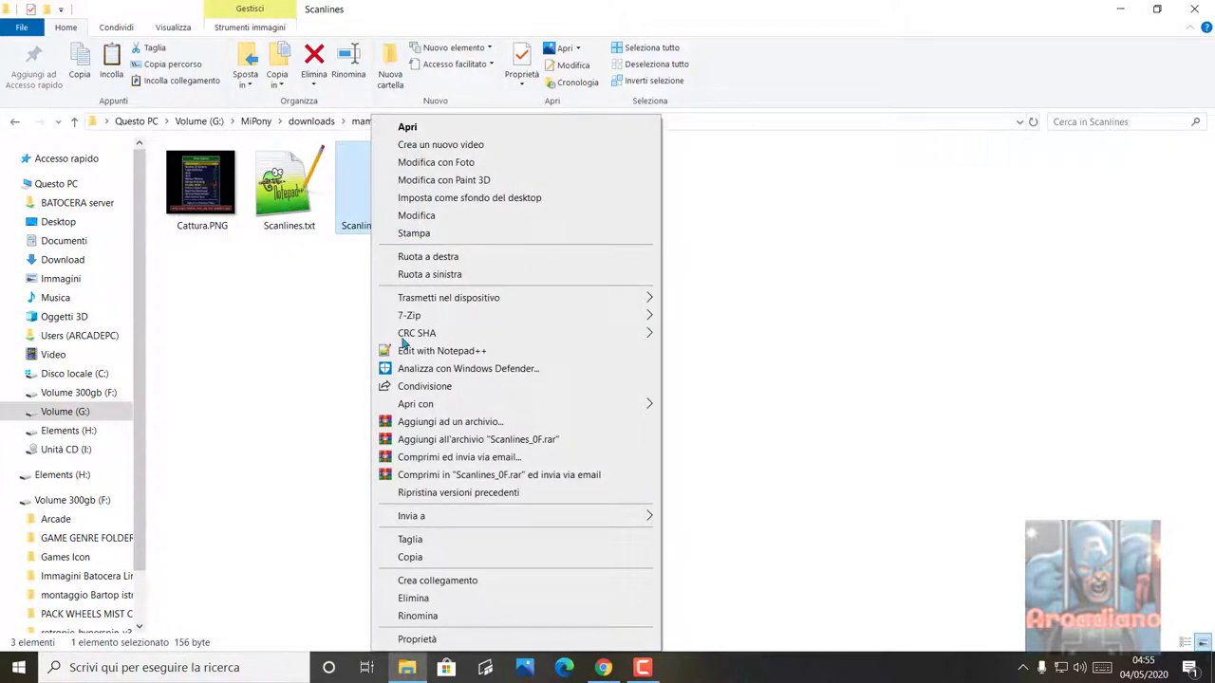
left_click(413, 557)
left_click(15, 121)
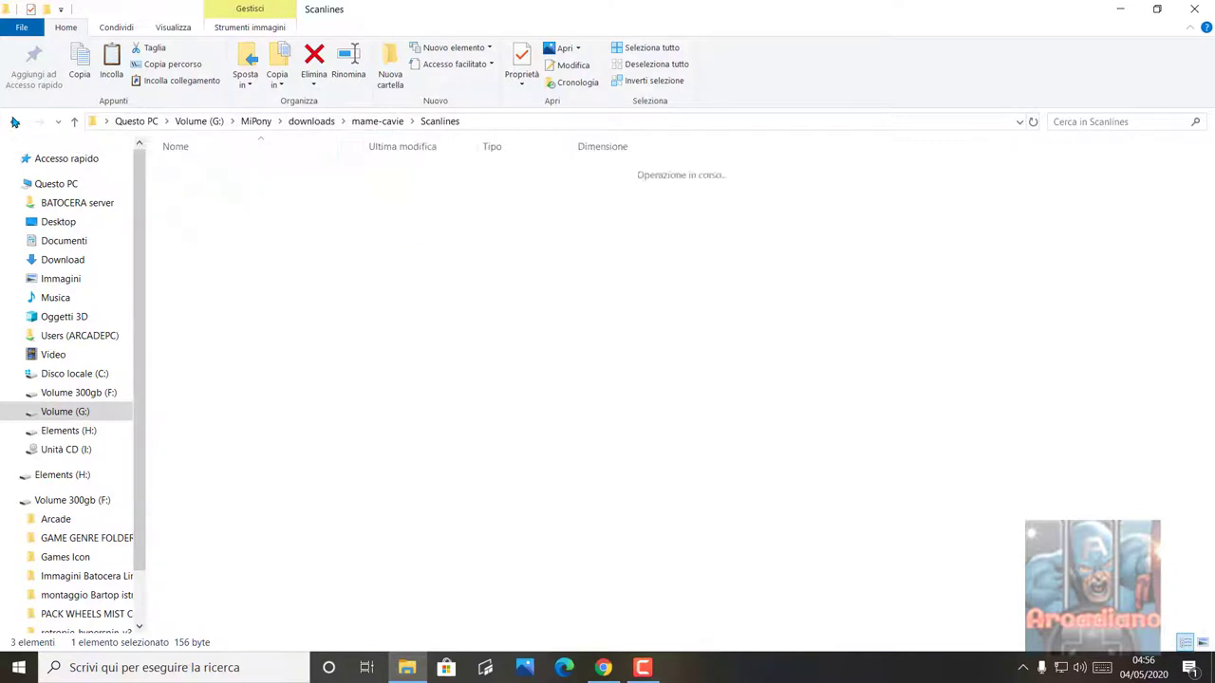
left_click(202, 176)
double_click(202, 177)
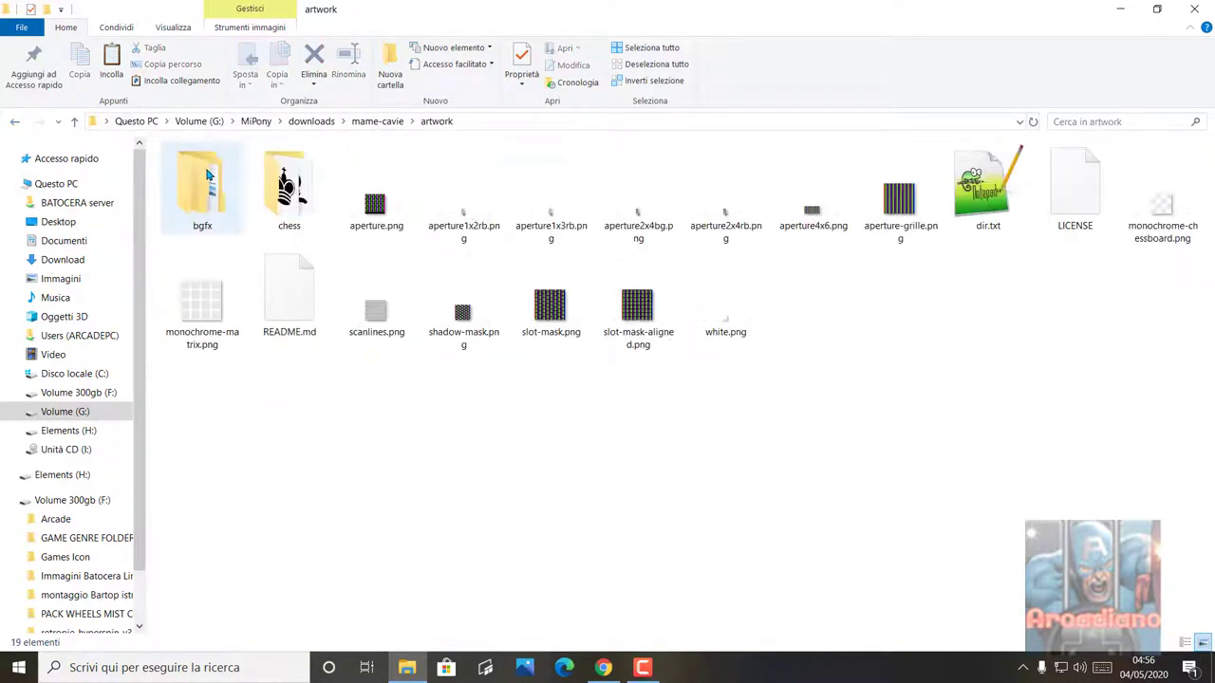
right_click(778, 538)
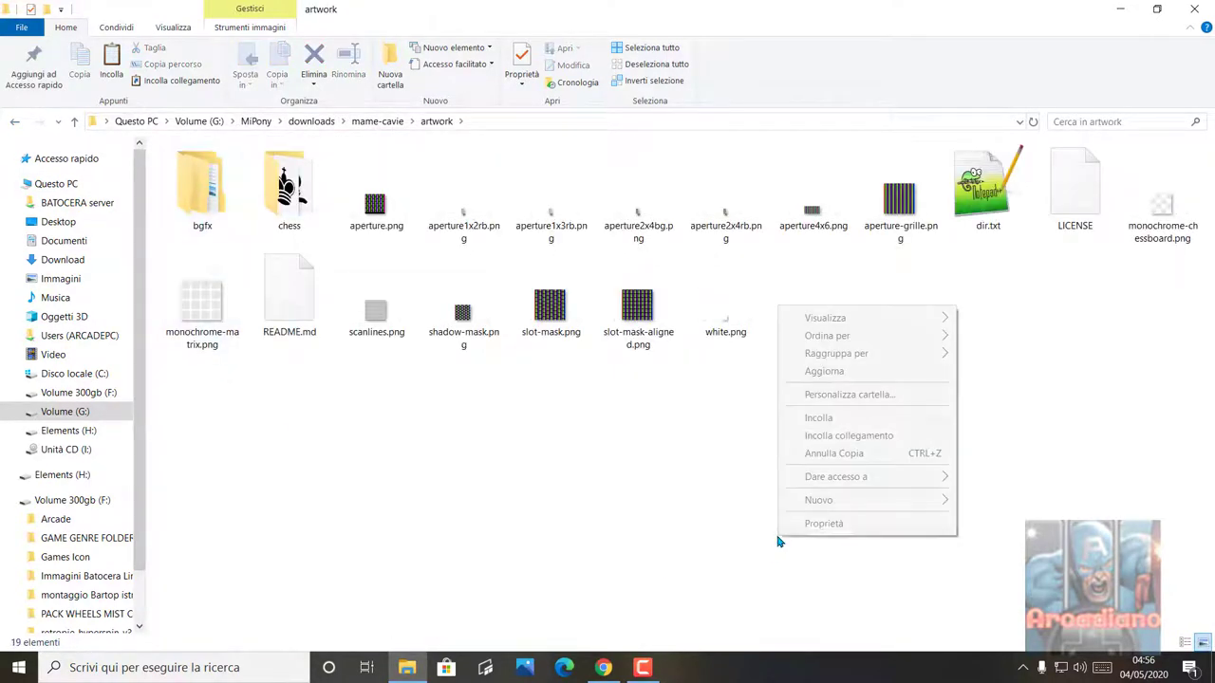
left_click(818, 417)
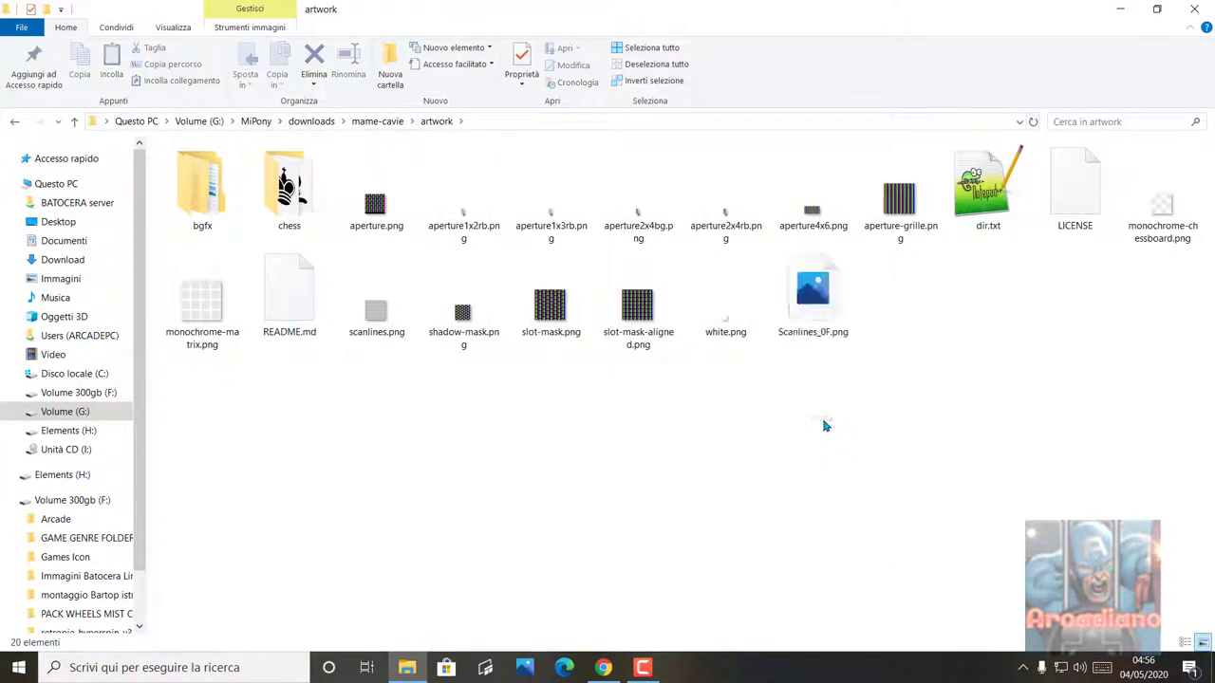
Open mame.ini from the ini folder, select its CORE SCREEN OPTIONS heading and minimise the editor.
left_click(13, 122)
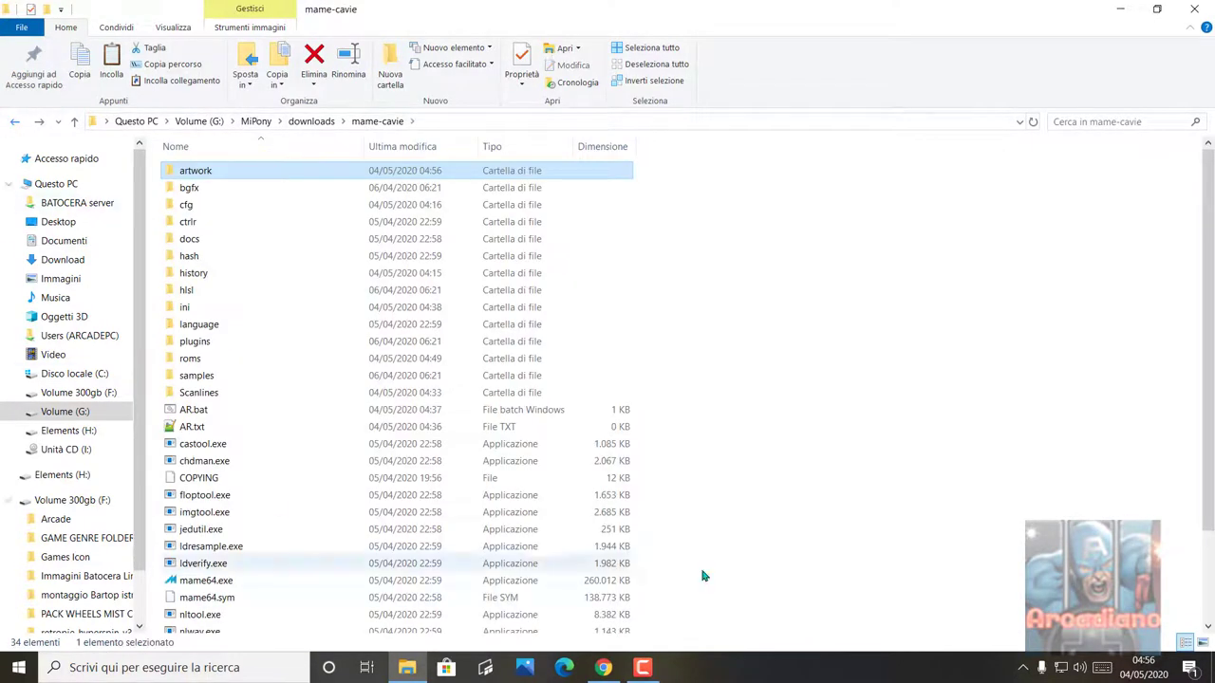
left_click(1008, 460)
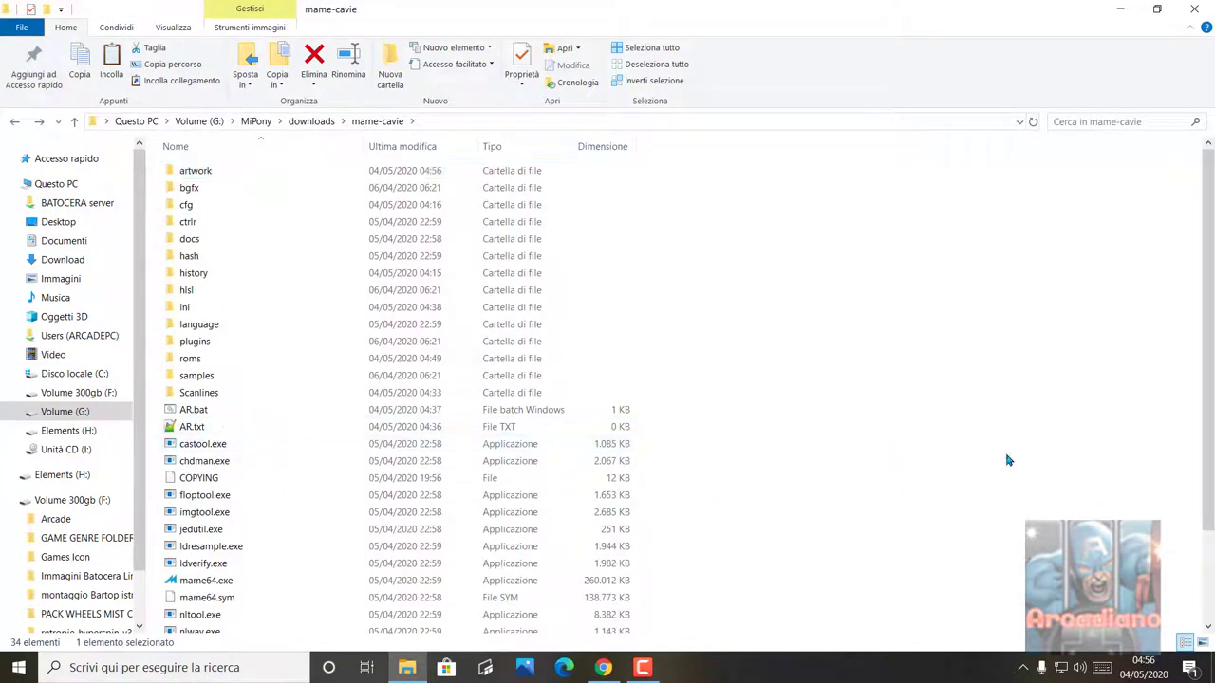
double_click(213, 309)
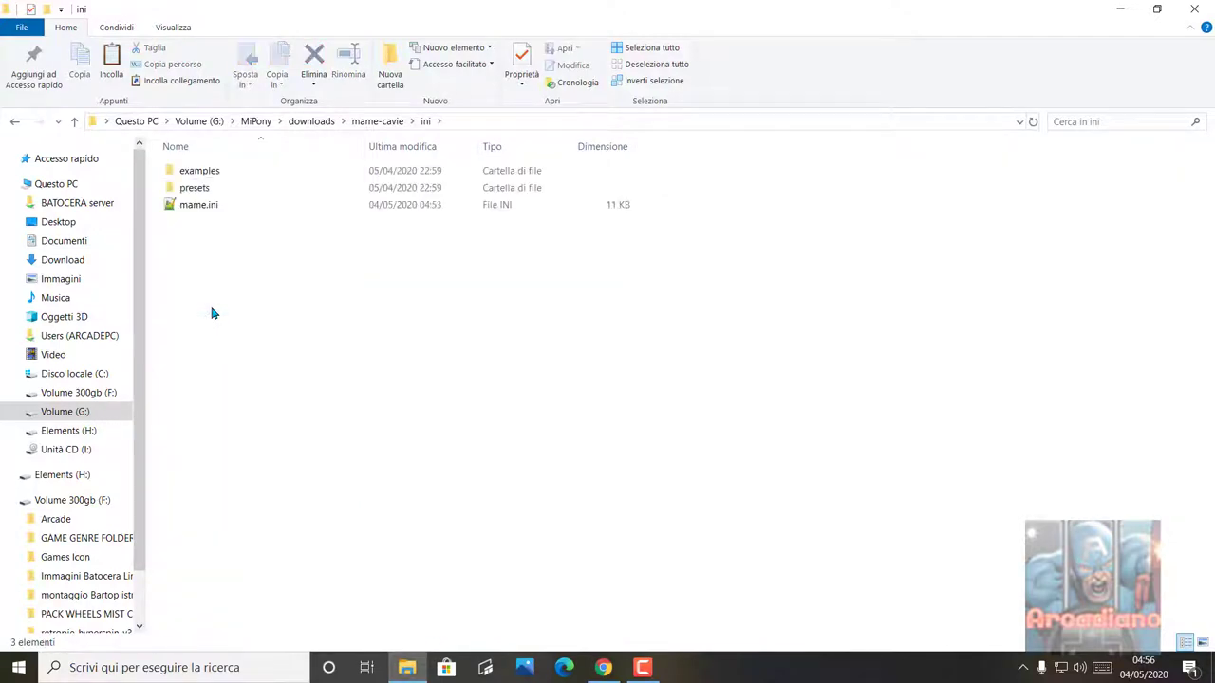
left_click(211, 208)
double_click(214, 208)
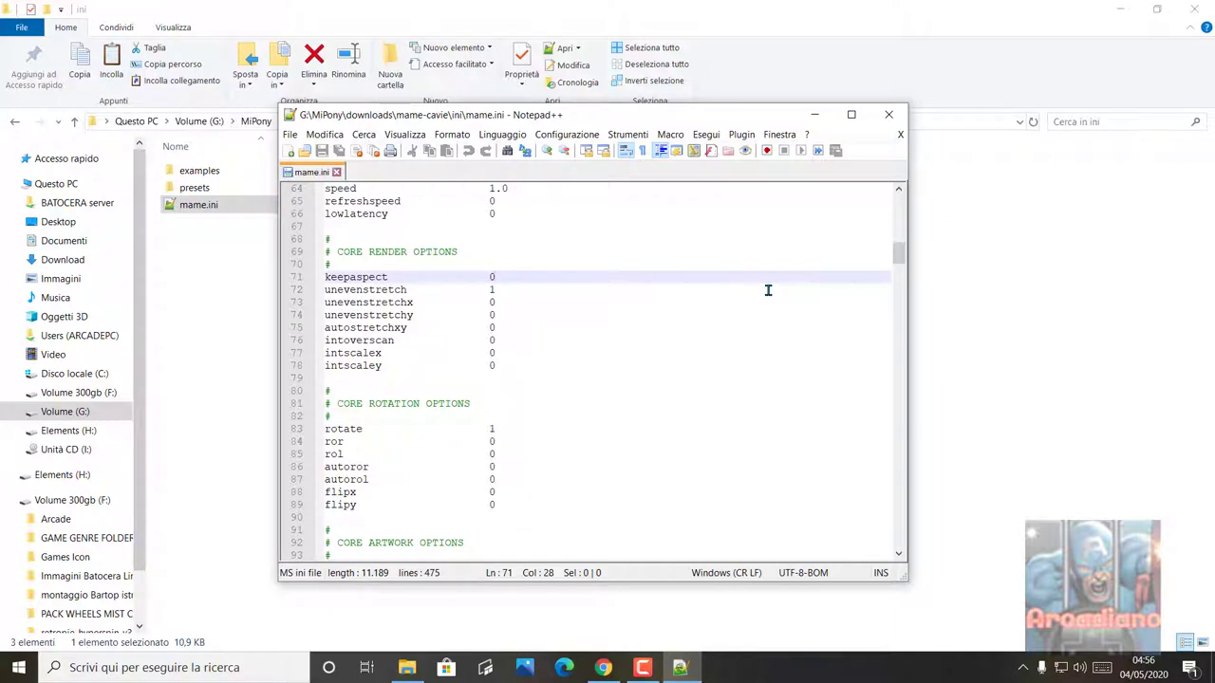
scroll(768, 290, "down", 8)
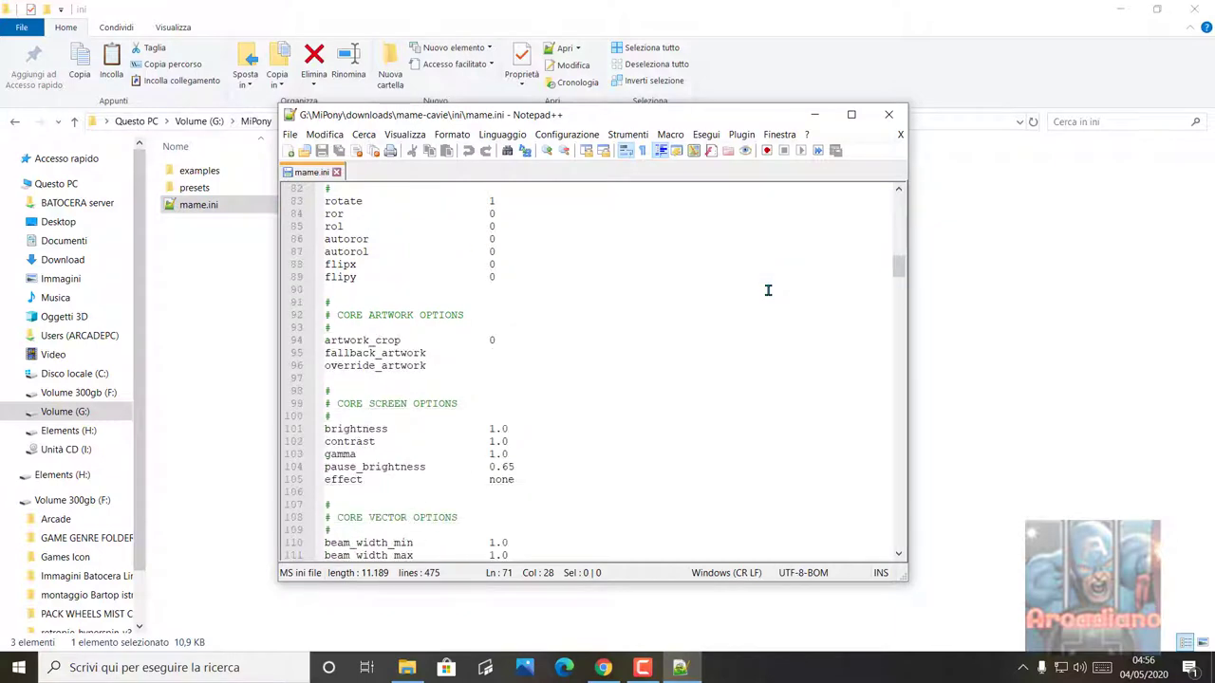
left_click_drag(326, 328, 457, 327)
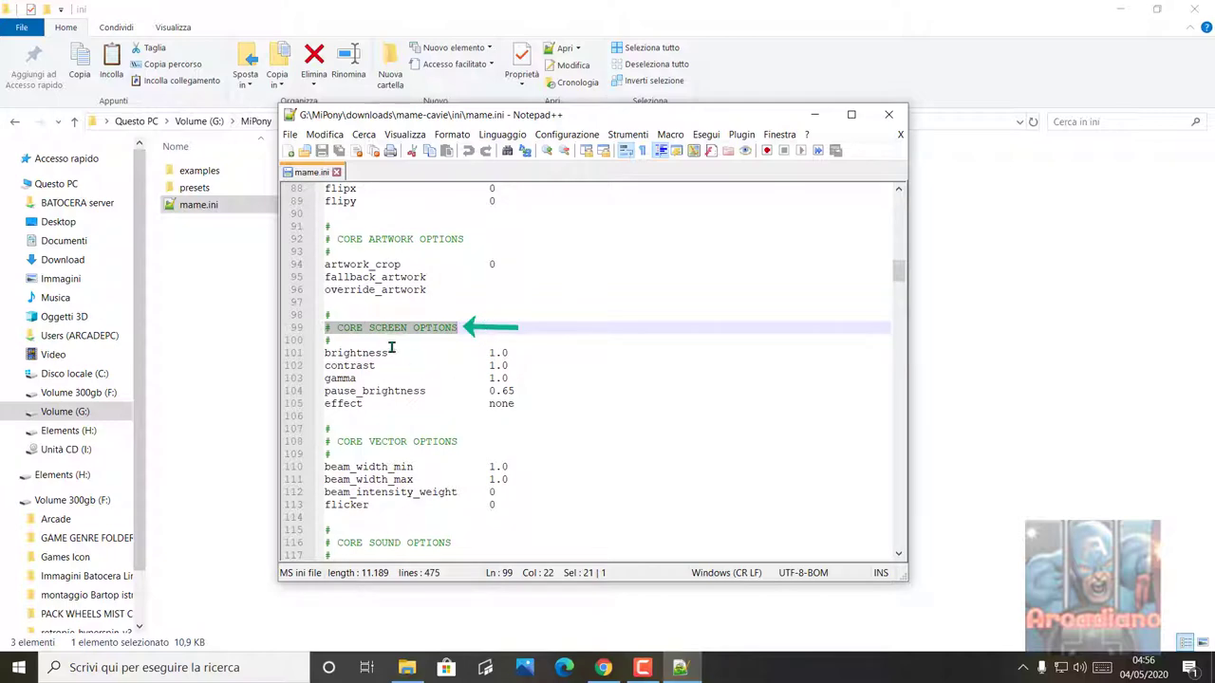
left_click(814, 115)
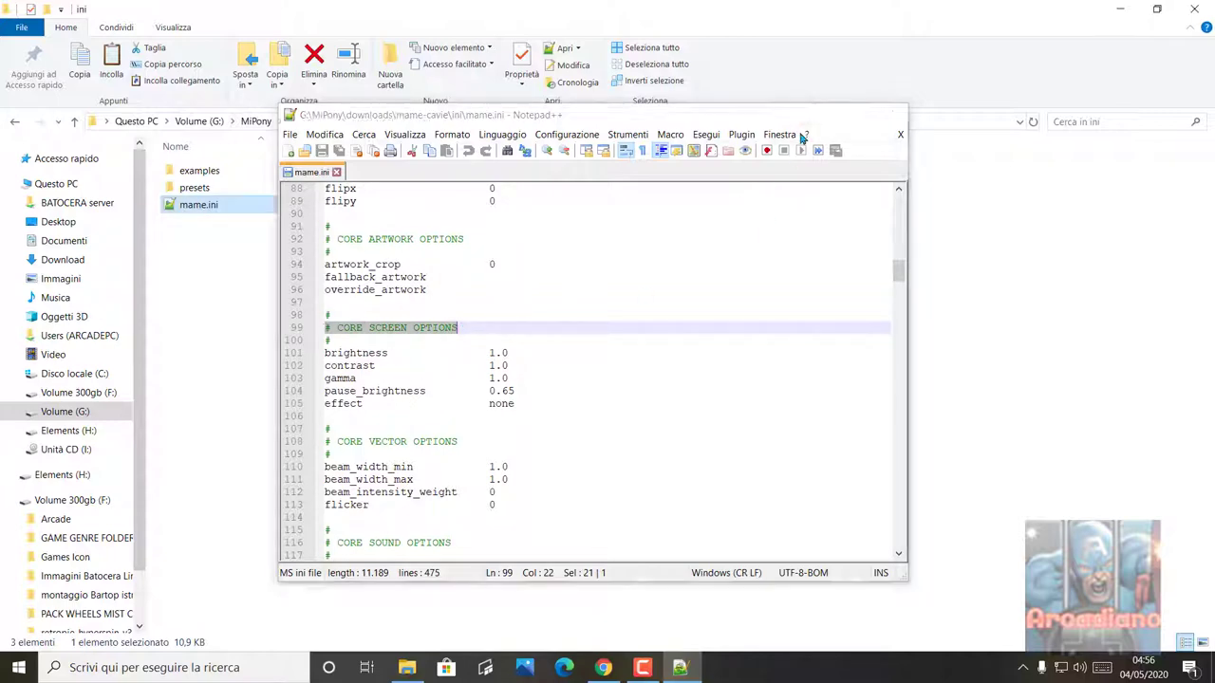
Open Scanlines.txt from the Scanlines folder of mame-cavie and copy its whole CORE SCREEN OPTIONS block.
left_click(14, 125)
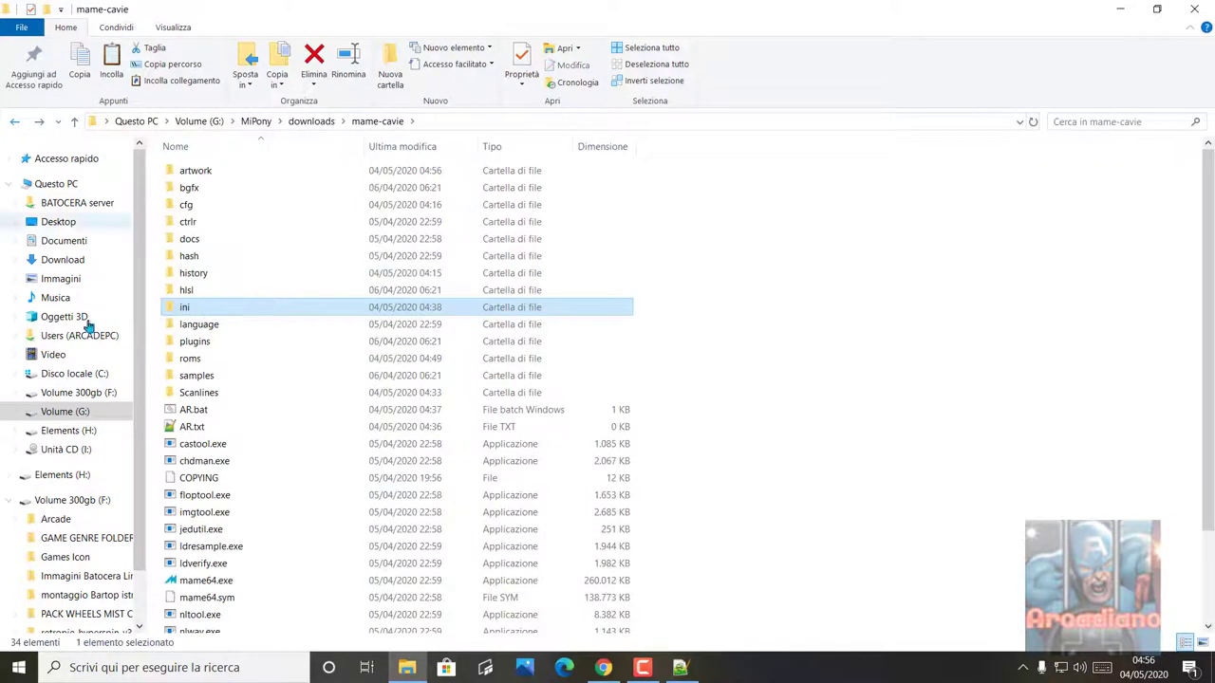
double_click(200, 395)
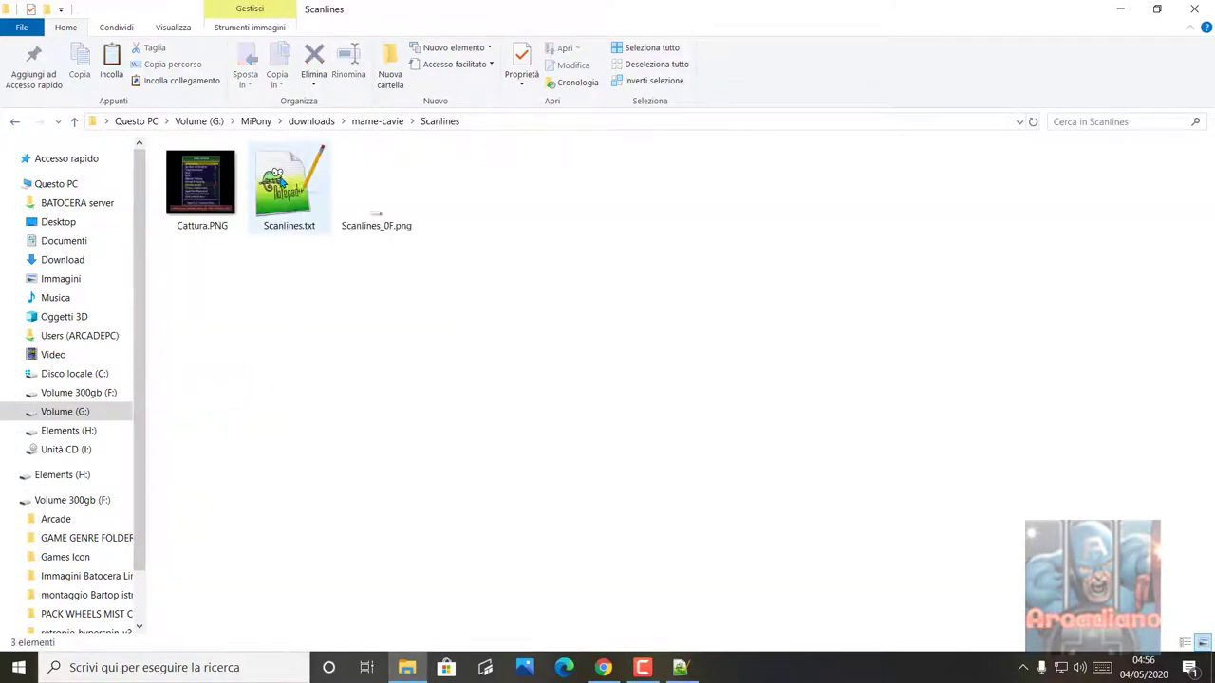
double_click(289, 185)
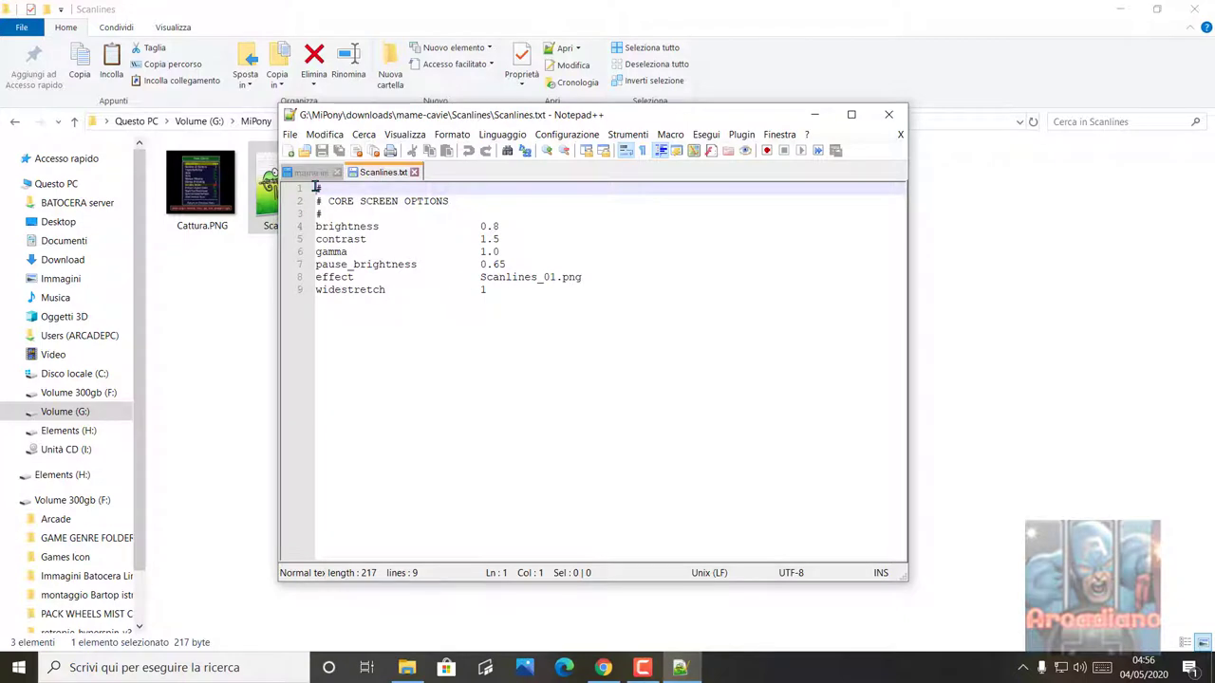
left_click_drag(316, 187, 515, 290)
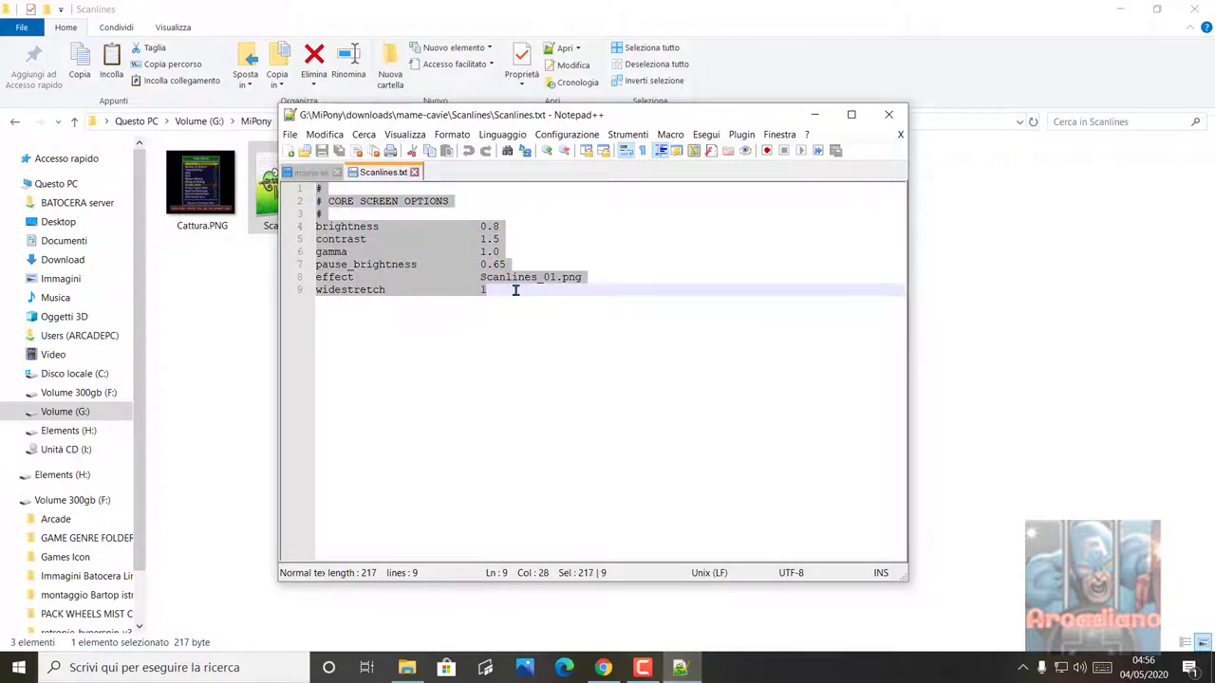
right_click(351, 230)
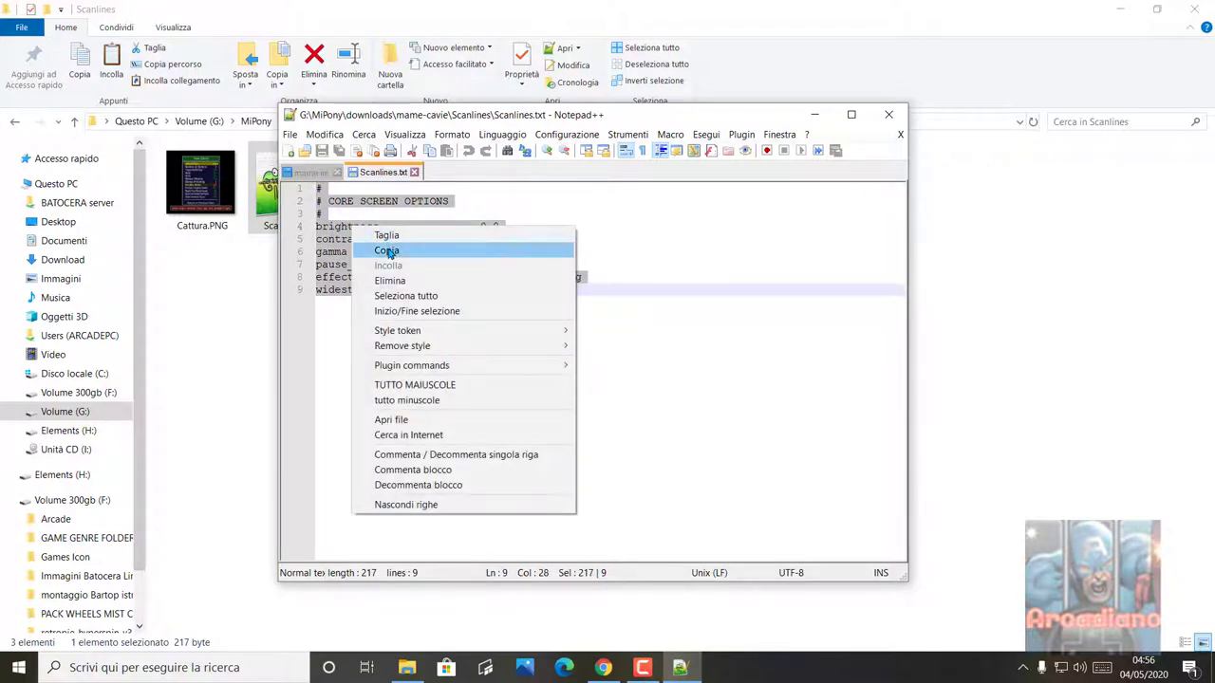
left_click(388, 251)
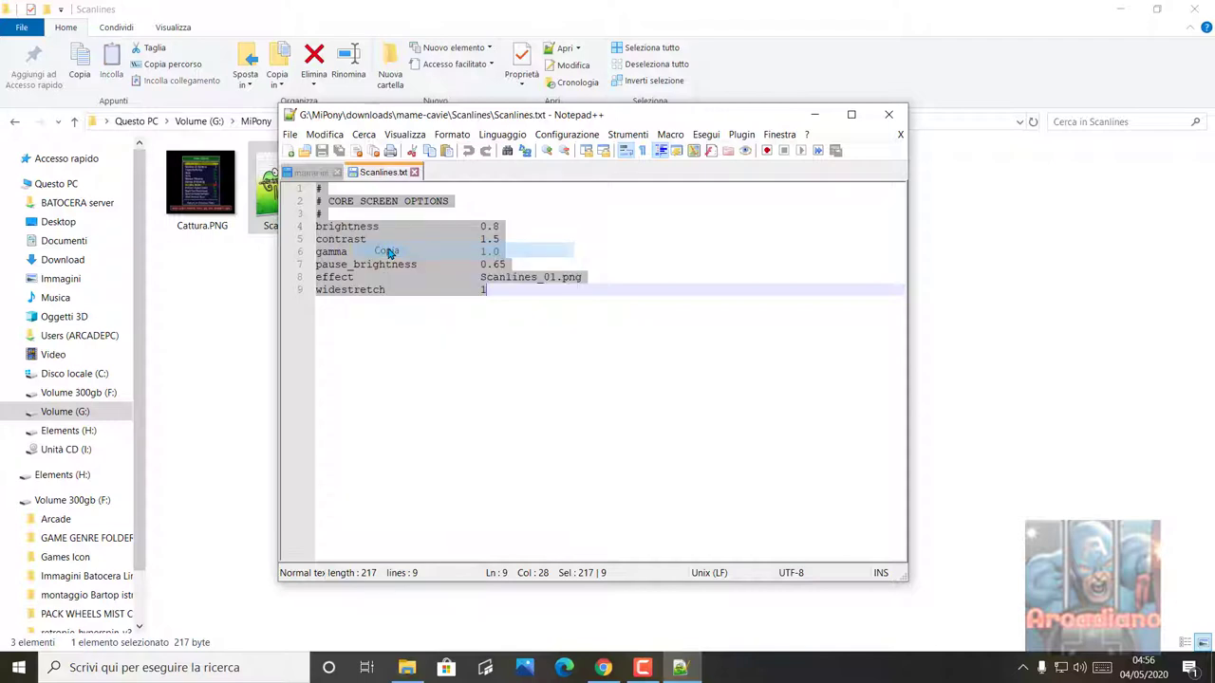
Replace the CORE SCREEN OPTIONS block in mame.ini with the copied block from Scanlines.txt, save the file and close the editor.
left_click(311, 172)
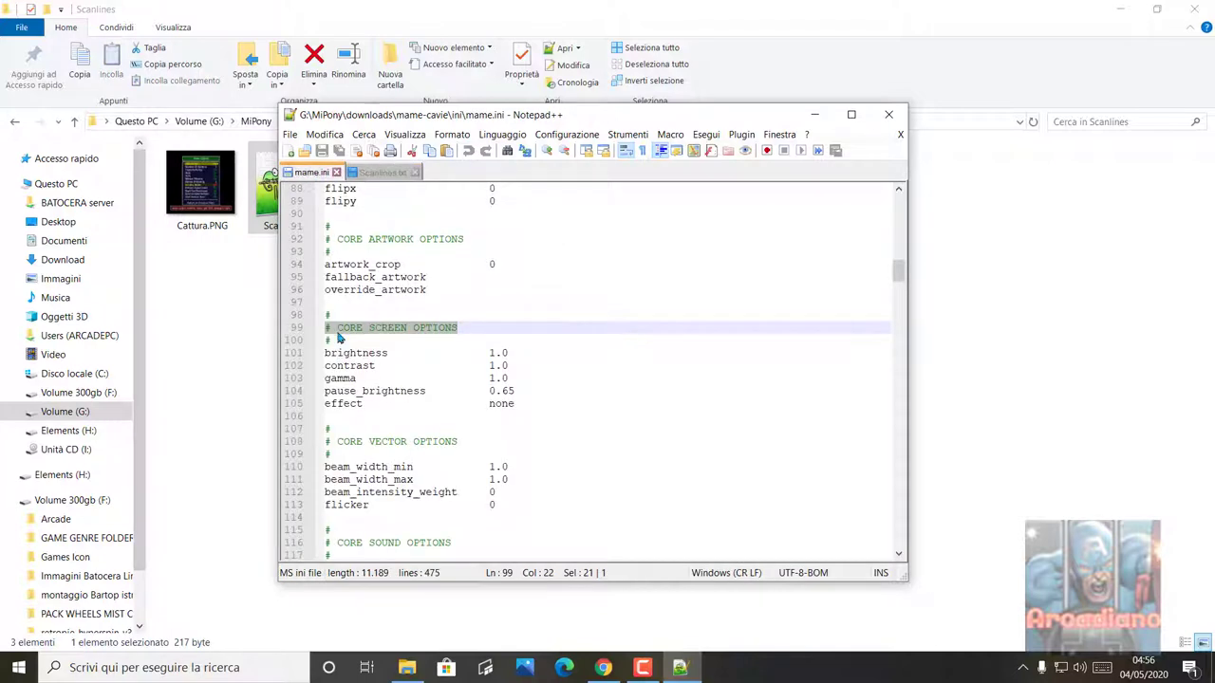
left_click_drag(325, 315, 522, 397)
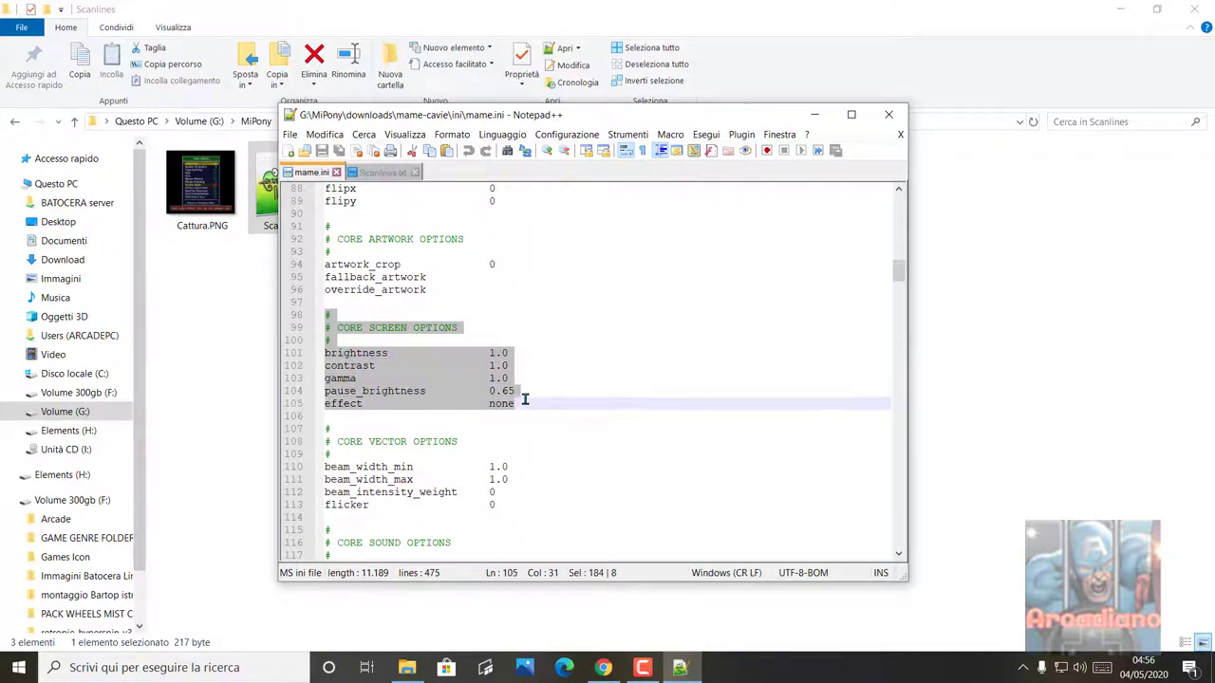
right_click(359, 359)
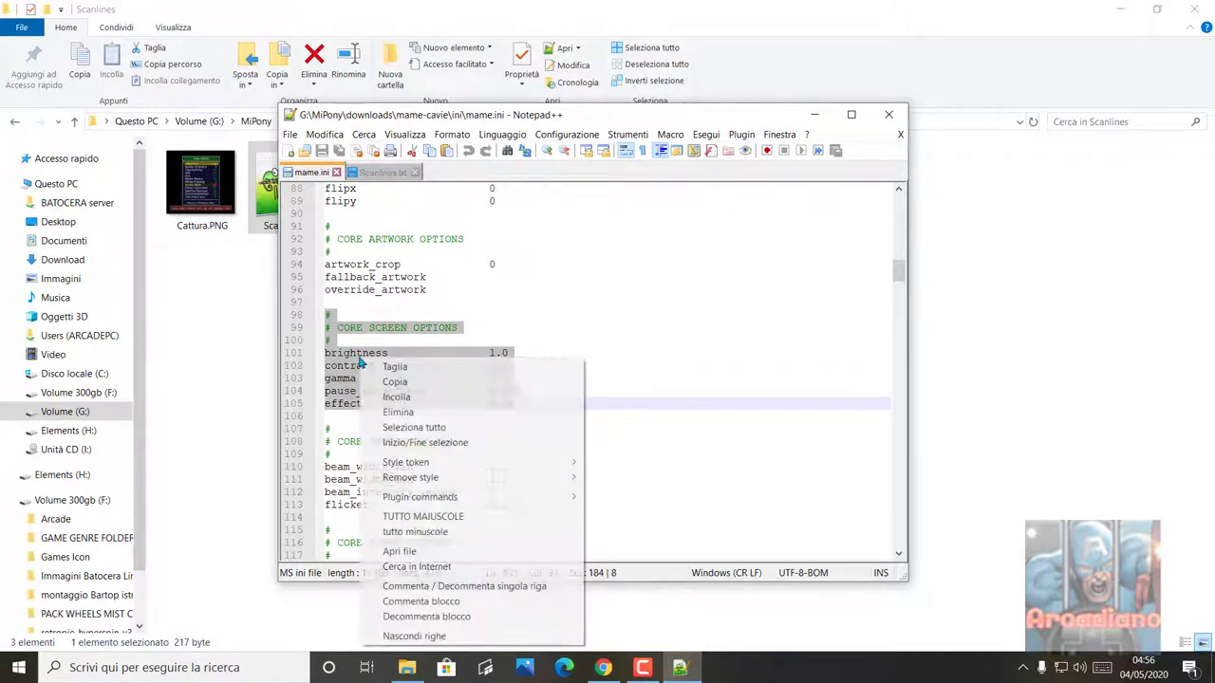
left_click(395, 396)
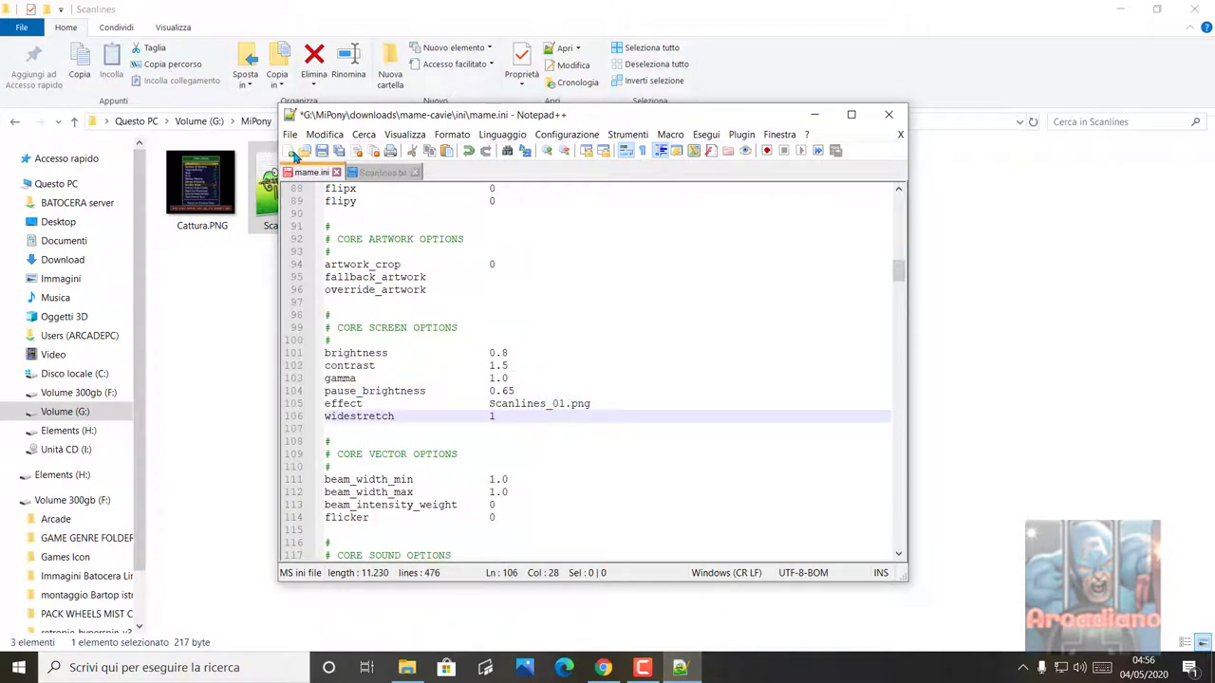
left_click(322, 152)
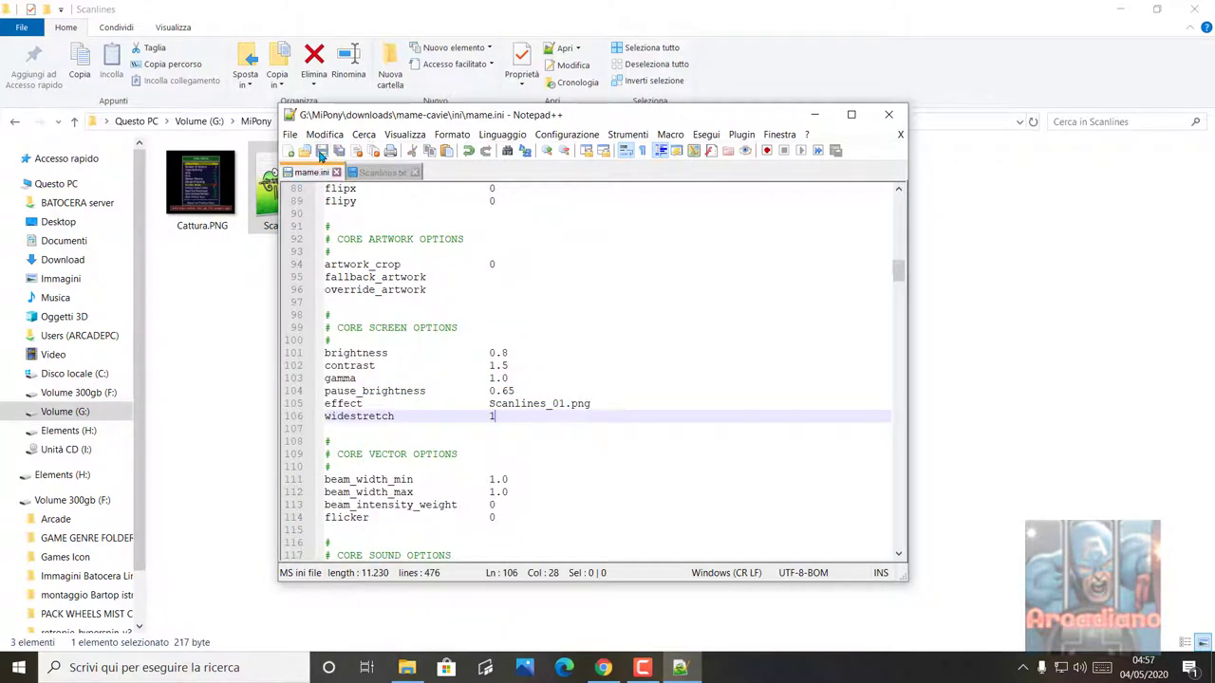
left_click(888, 114)
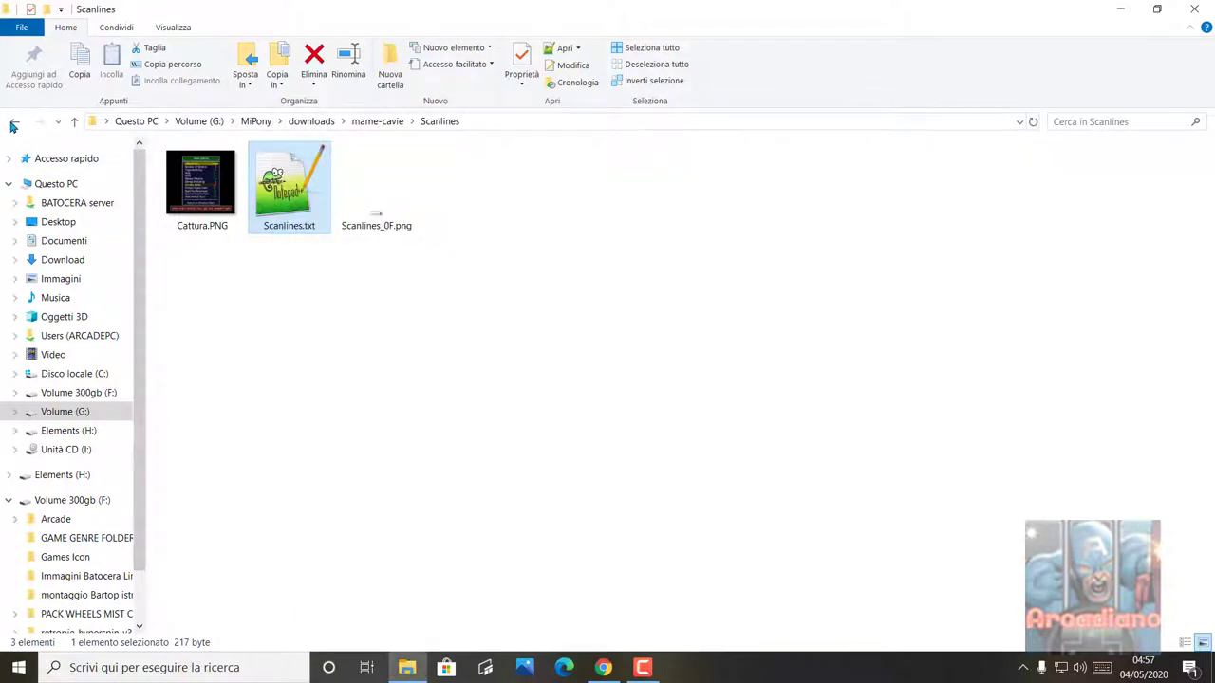
Return to the mame-cavie folder and launch mame64.exe.
left_click(14, 122)
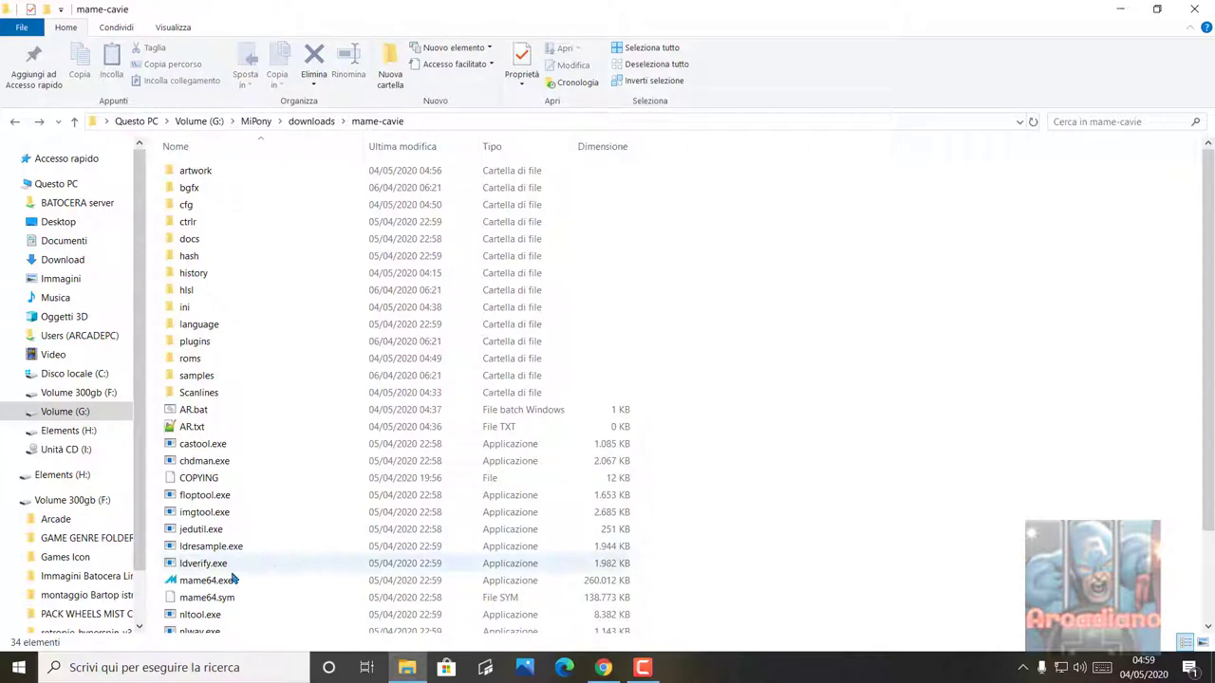
double_click(204, 580)
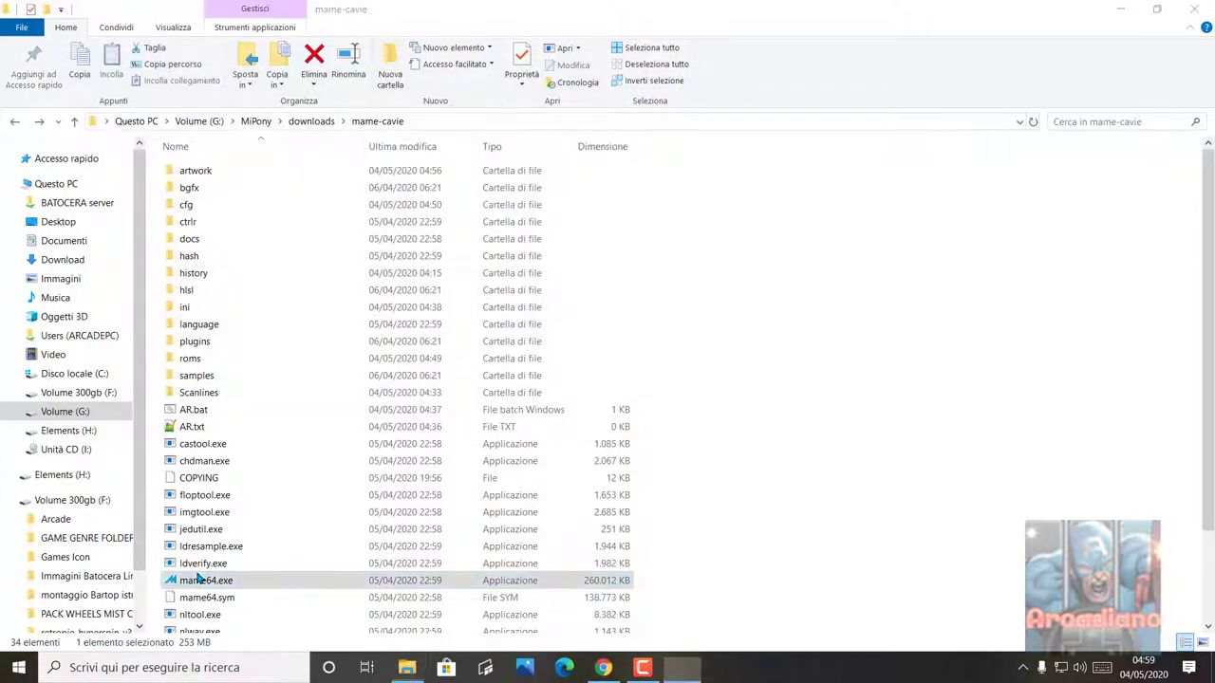